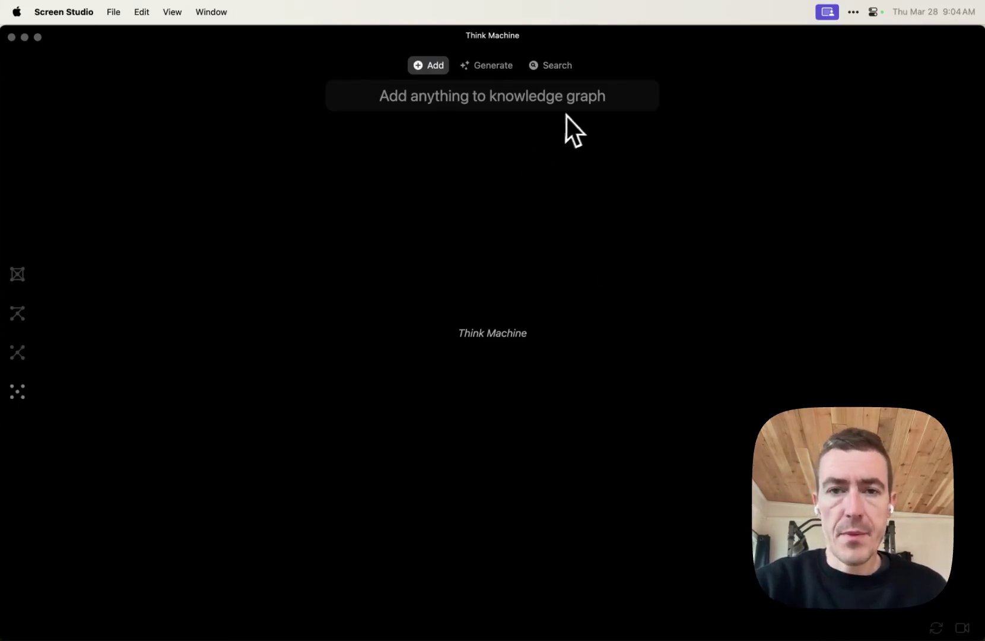
# Step: Add 3d linked to mind mapper as nodes in the knowledge graph
pyautogui.click(493, 97)
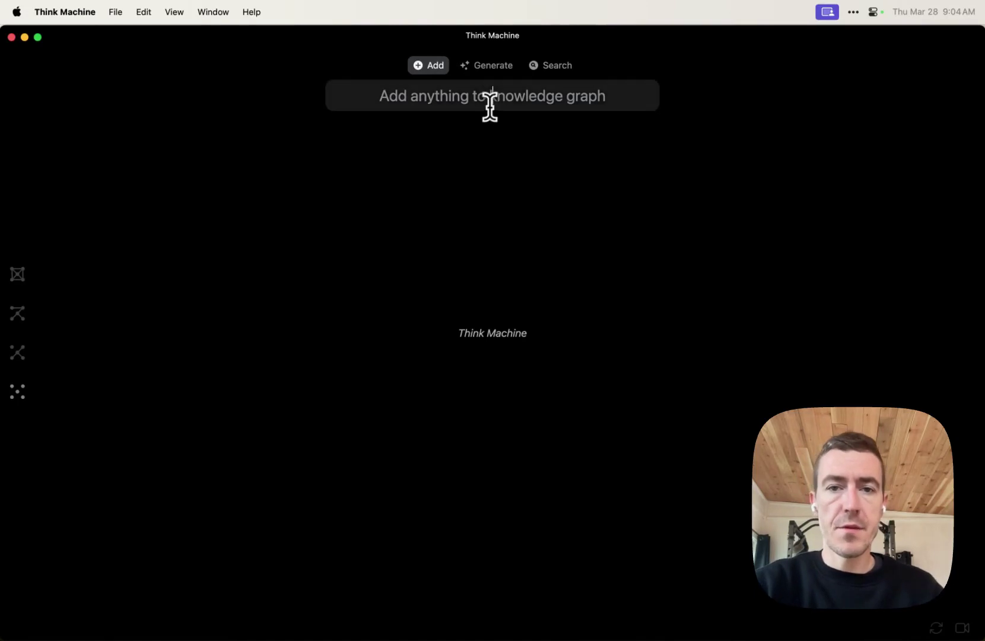
pyautogui.write('mind')
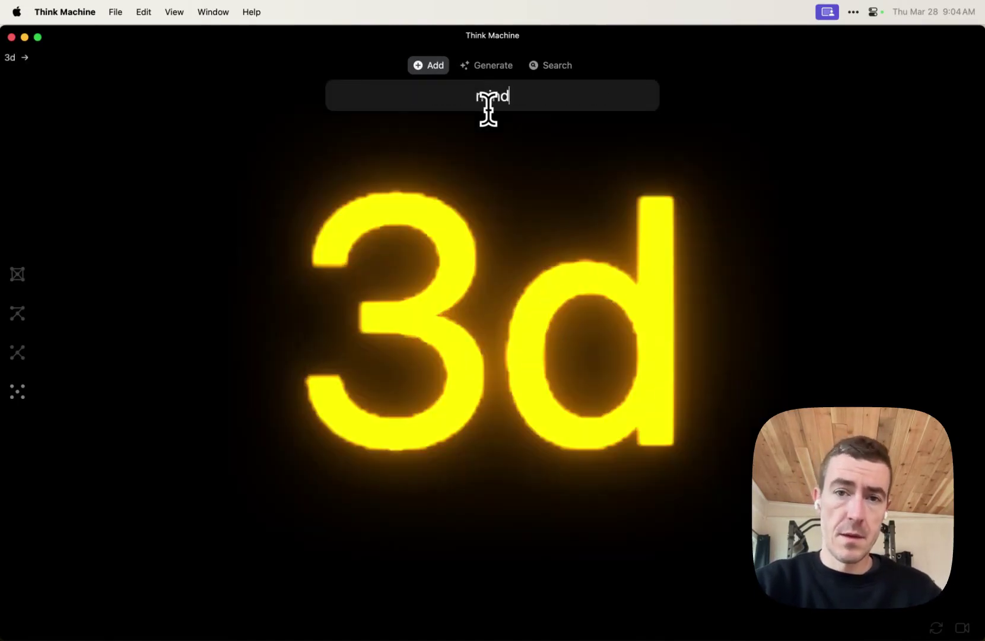
pyautogui.write('m app')
pyautogui.press('BackSpace')
pyautogui.press('BackSpace')
pyautogui.press('BackSpace')
pyautogui.write('apper')
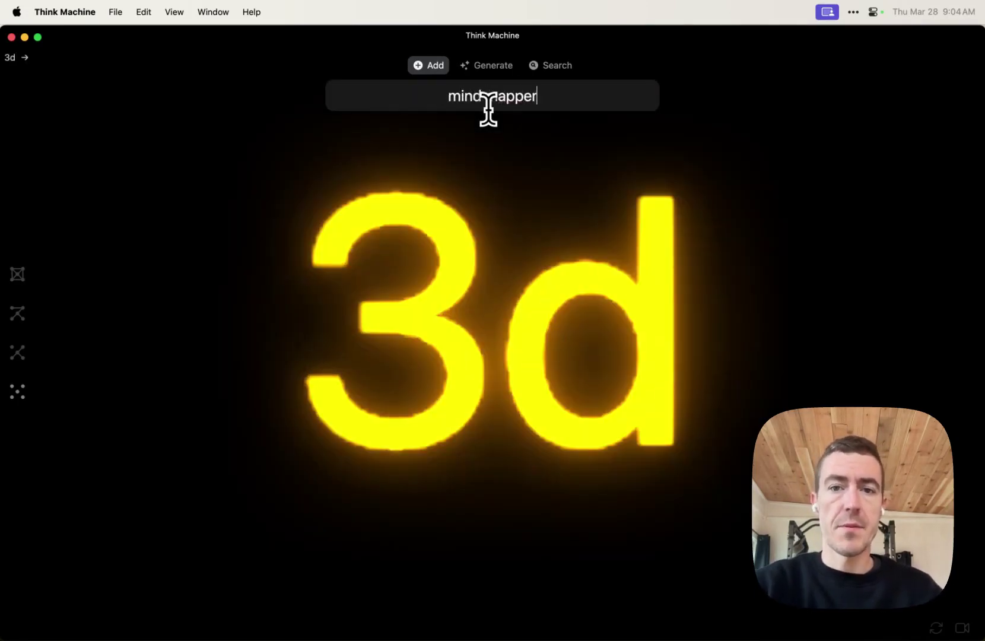
pyautogui.press('Return')
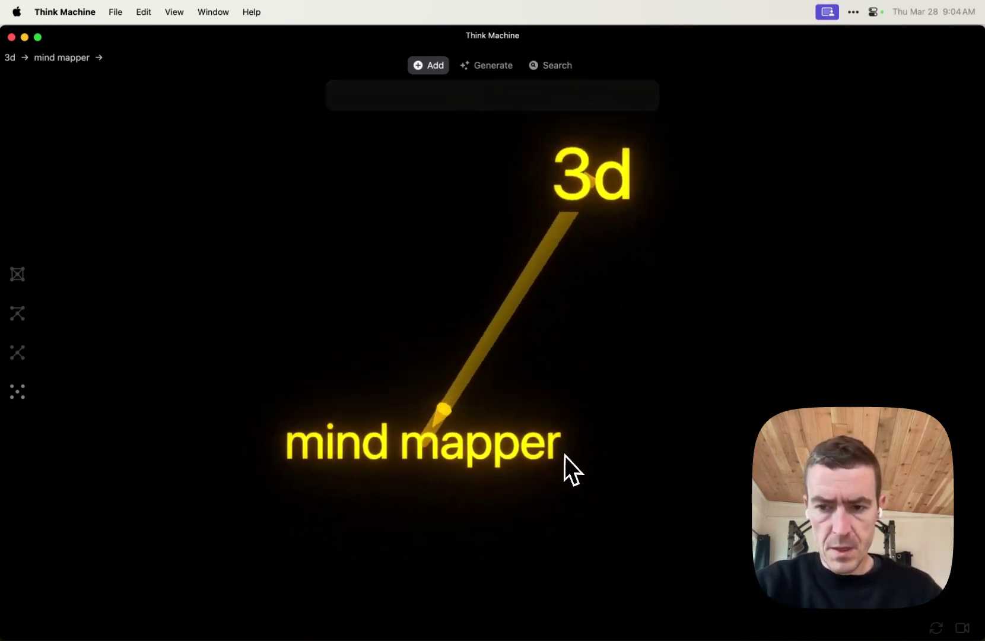
pyautogui.moveTo(596, 343); pyautogui.dragTo(556, 344)
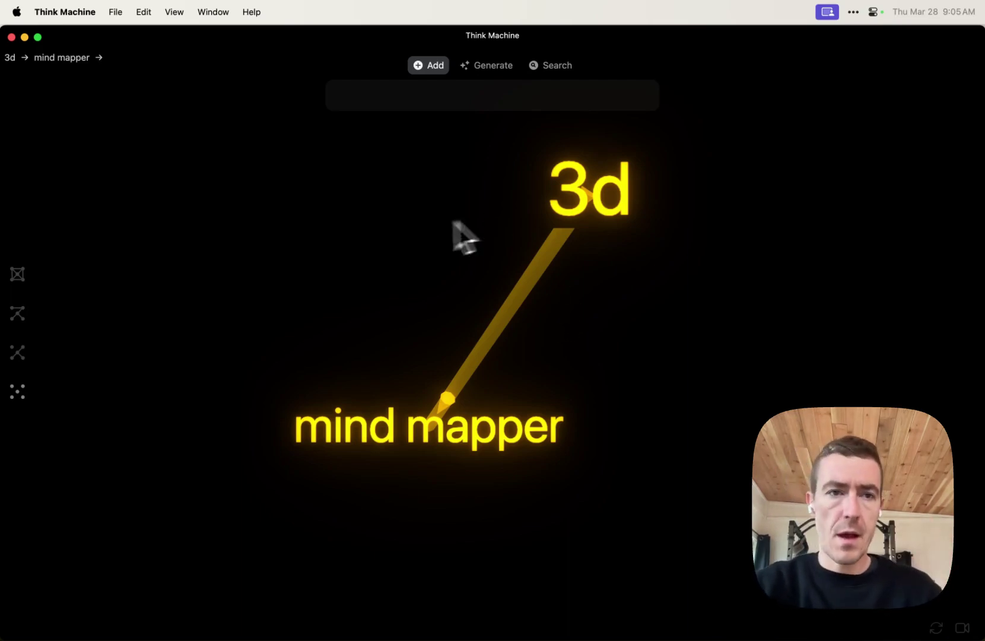
# Step: Discard the current graph for a new file and open gilgamesh.hypertype from the thinkmachine-admin folder
pyautogui.press('super+n')
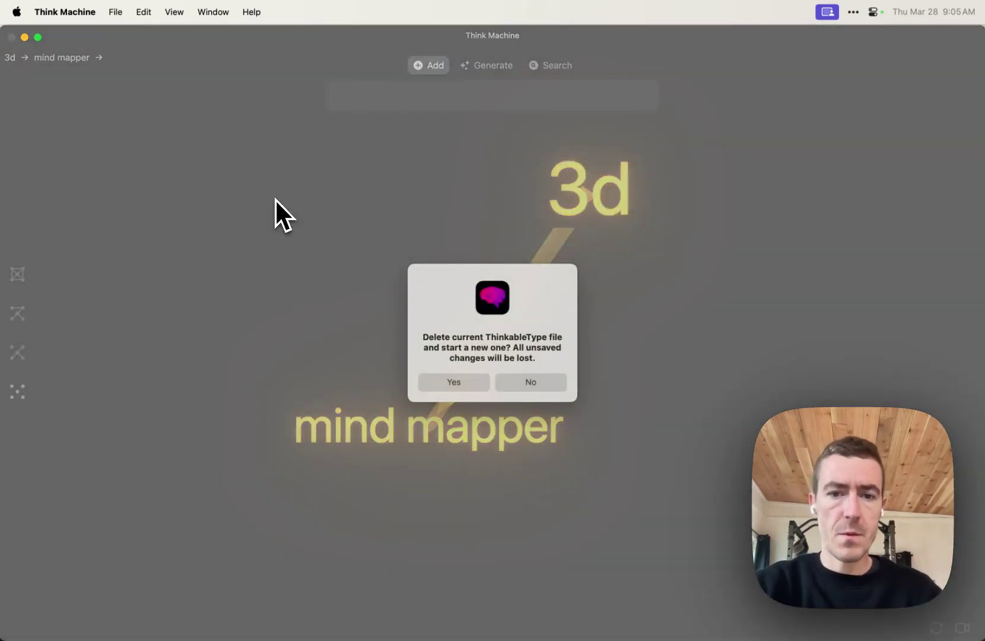
pyautogui.click(468, 387)
pyautogui.press('super+o')
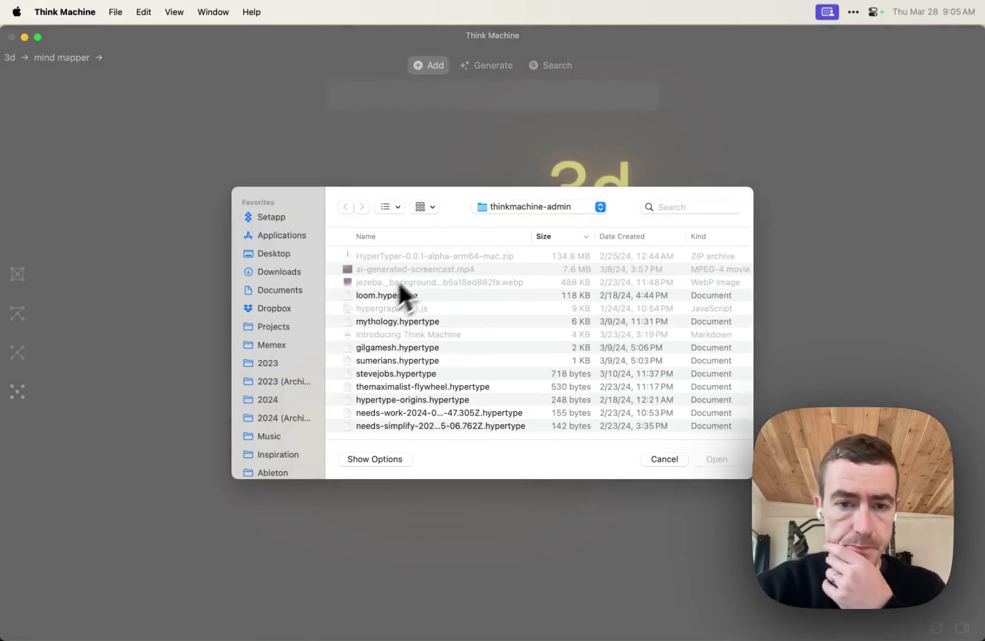
pyautogui.doubleClick(406, 349)
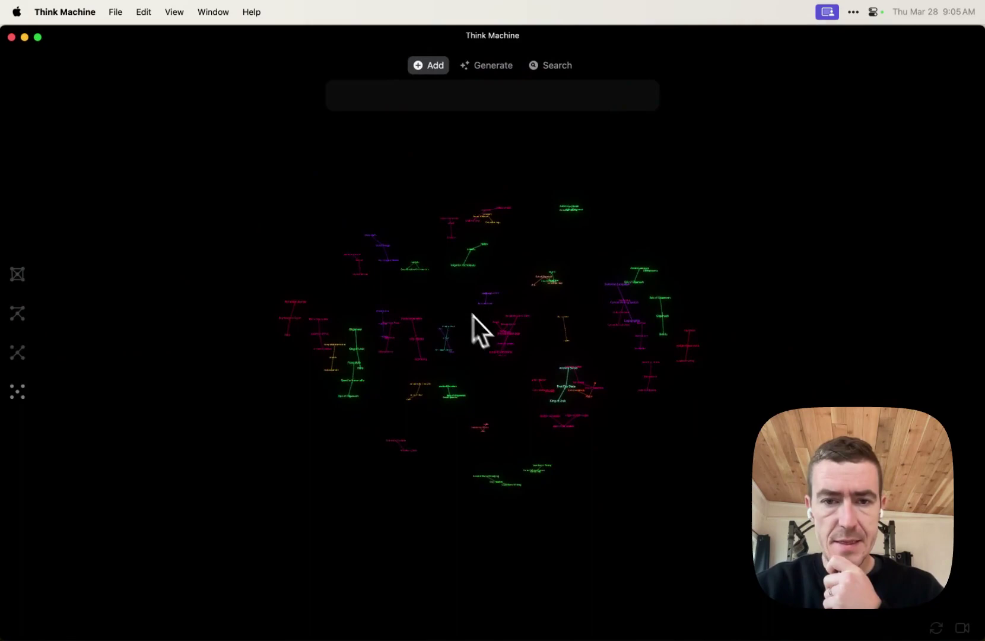
# Step: Raise the graph's interconnection one level above isolated chains and examine the green Epic of Gilgamesh cluster
pyautogui.scroll(5, 420, 323)
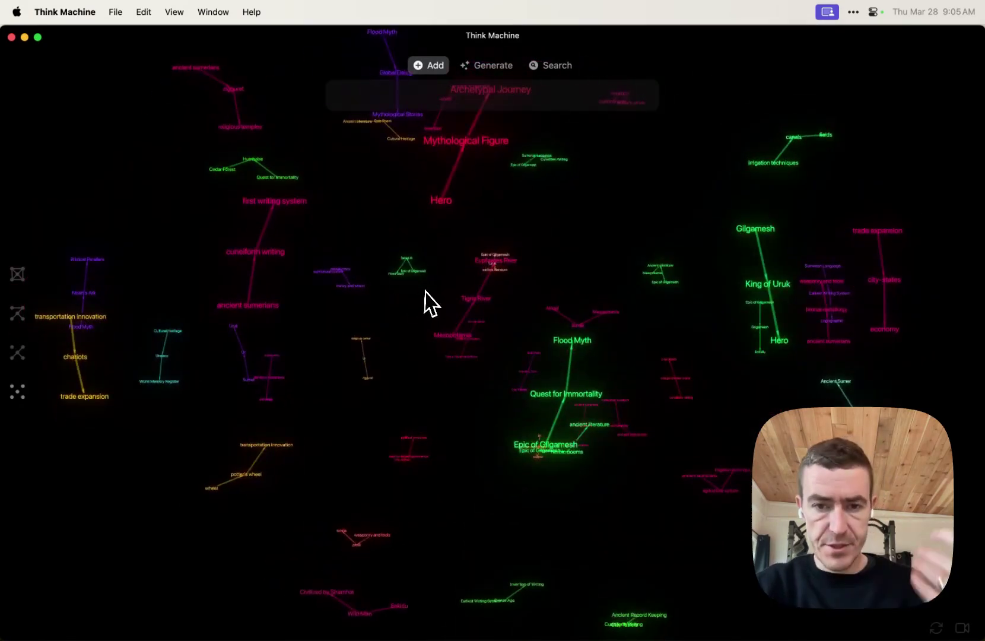
pyautogui.scroll(10, 424, 314)
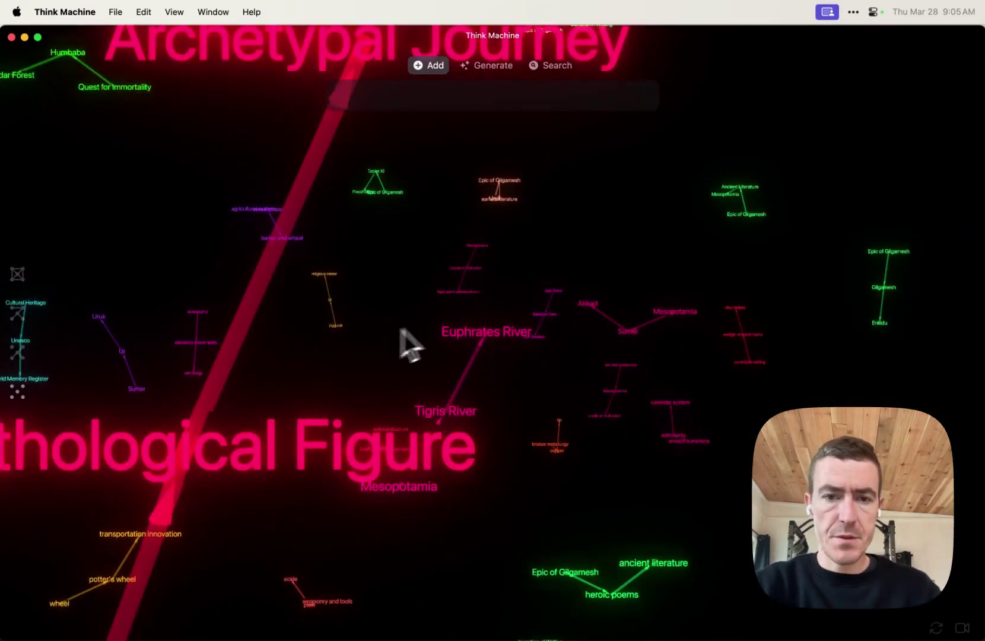
pyautogui.scroll(-10, 420, 380)
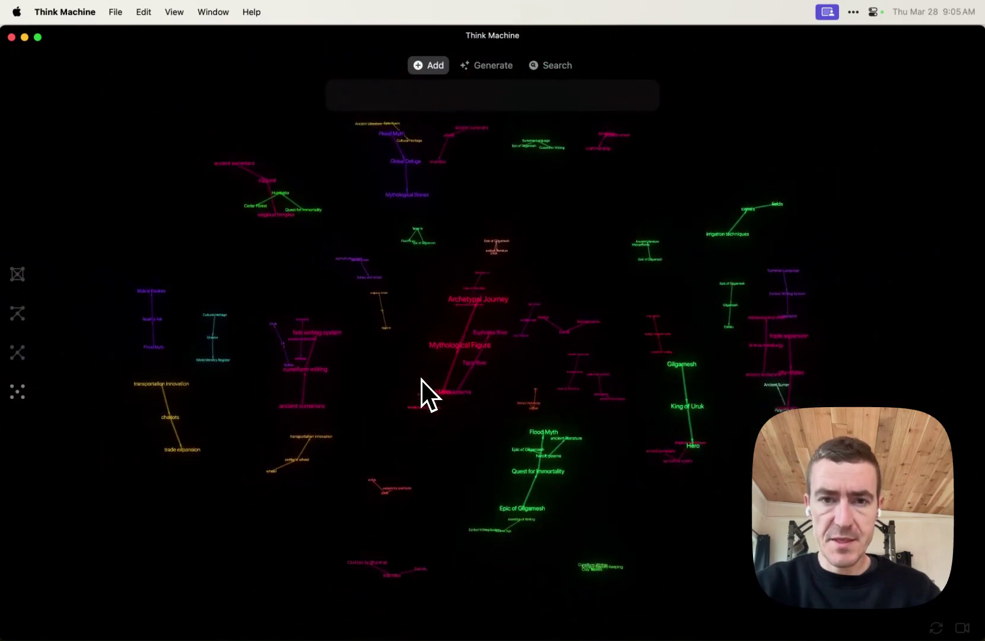
pyautogui.scroll(10, 421, 379)
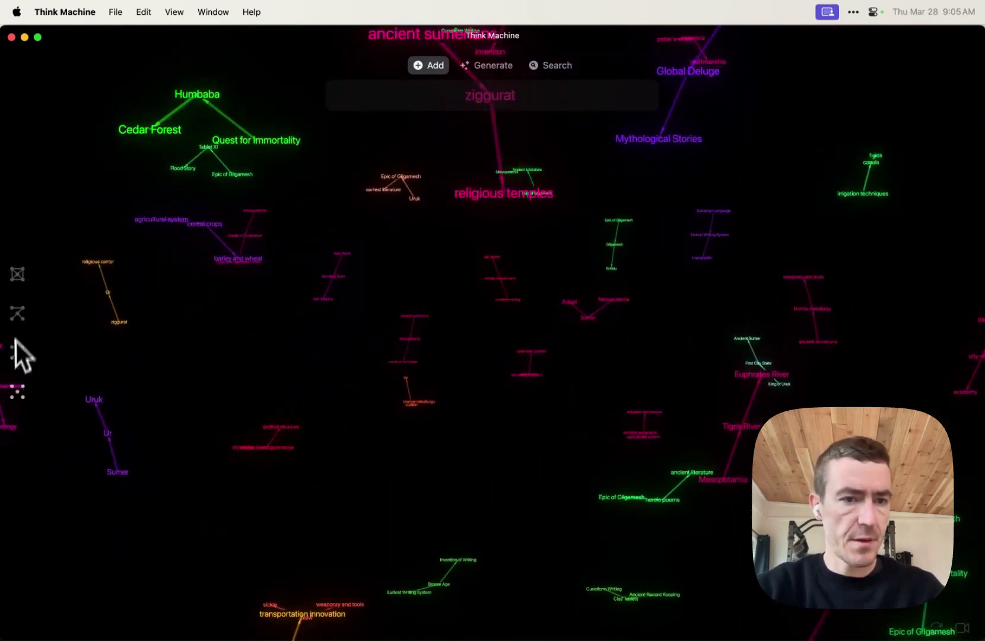
pyautogui.click(19, 383)
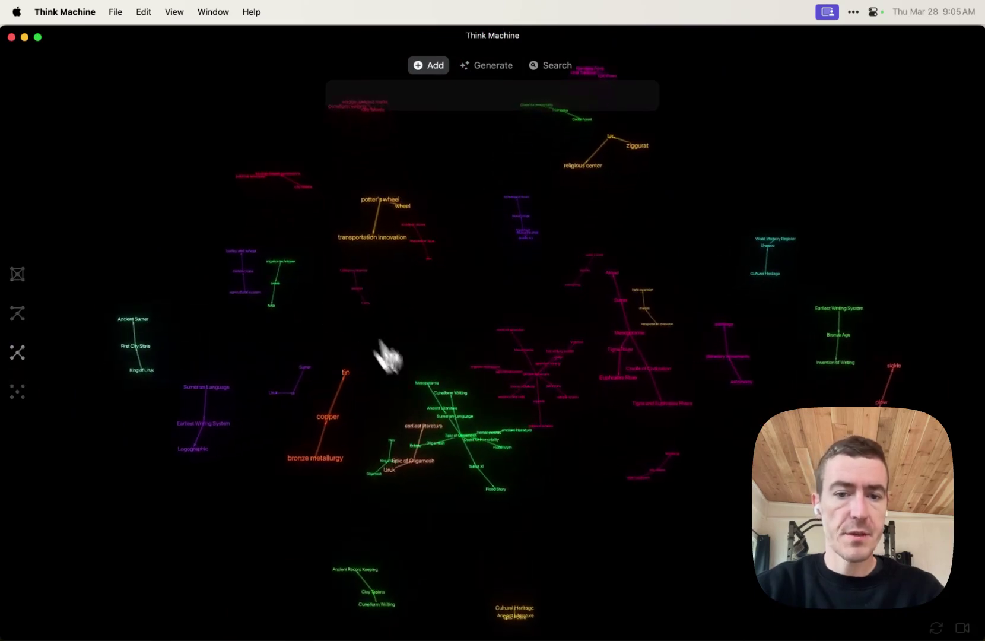
pyautogui.click(453, 437)
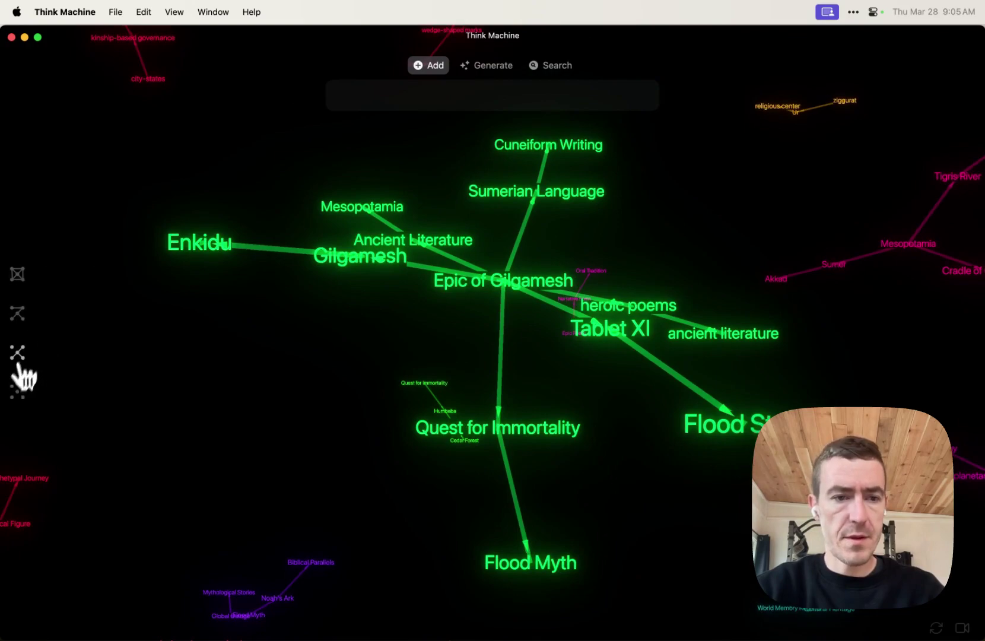
# Step: Return the graph to isolated chains, and raise its interconnection level by level to the fully connected view
pyautogui.click(19, 394)
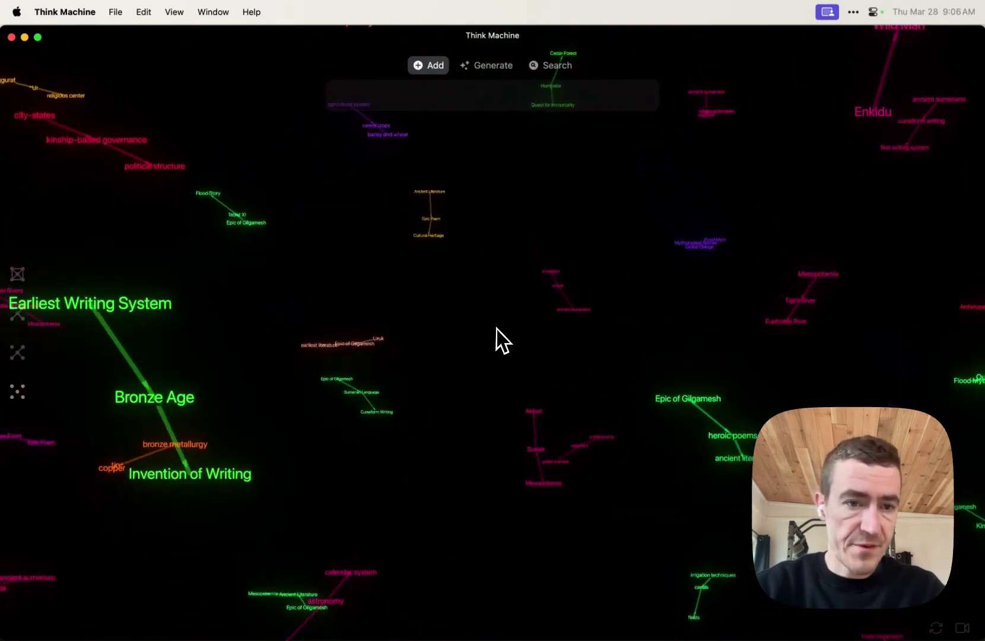
pyautogui.click(17, 352)
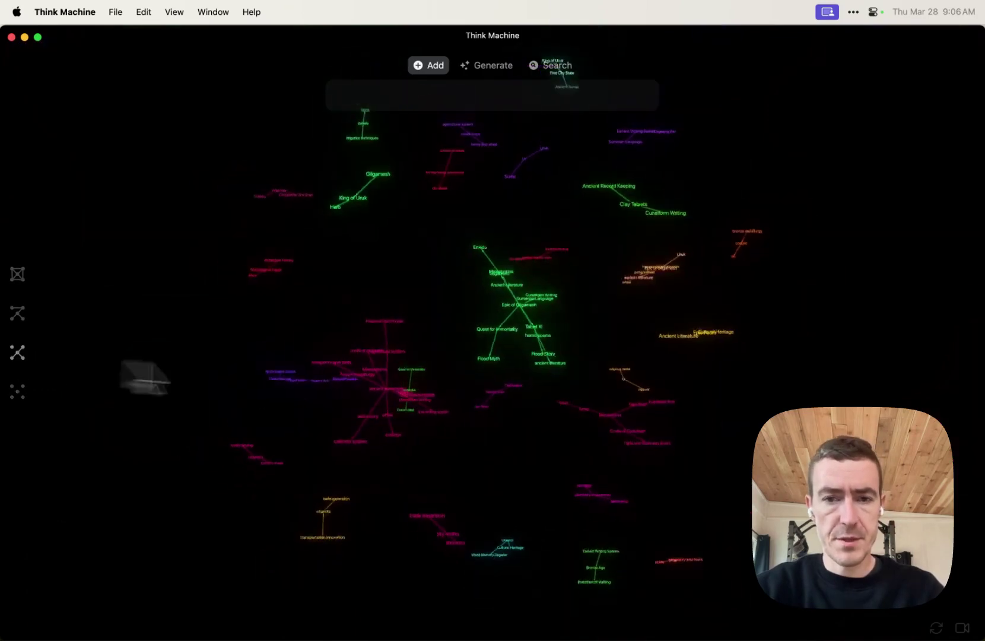
pyautogui.click(18, 319)
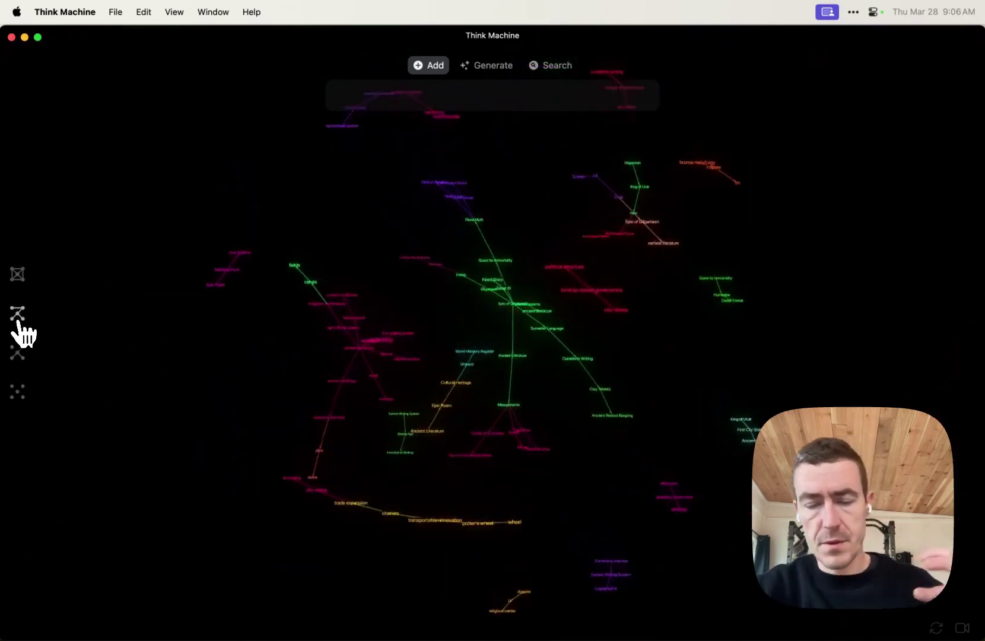
pyautogui.click(18, 276)
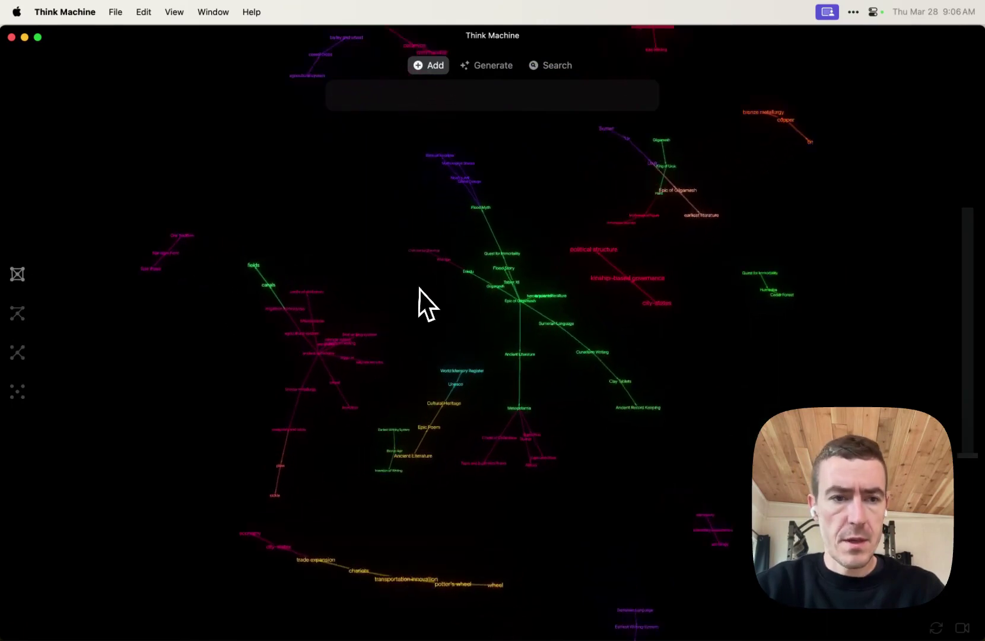
pyautogui.click(17, 274)
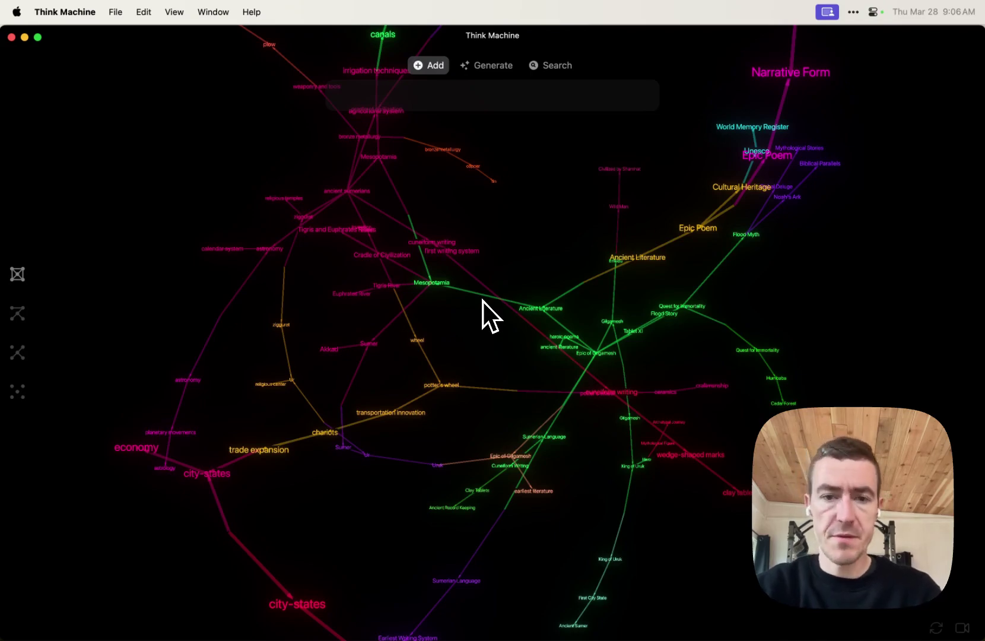
# Step: Filter the fully connected graph to the ziggurat node attached to religious temples
pyautogui.scroll(10, 500, 233)
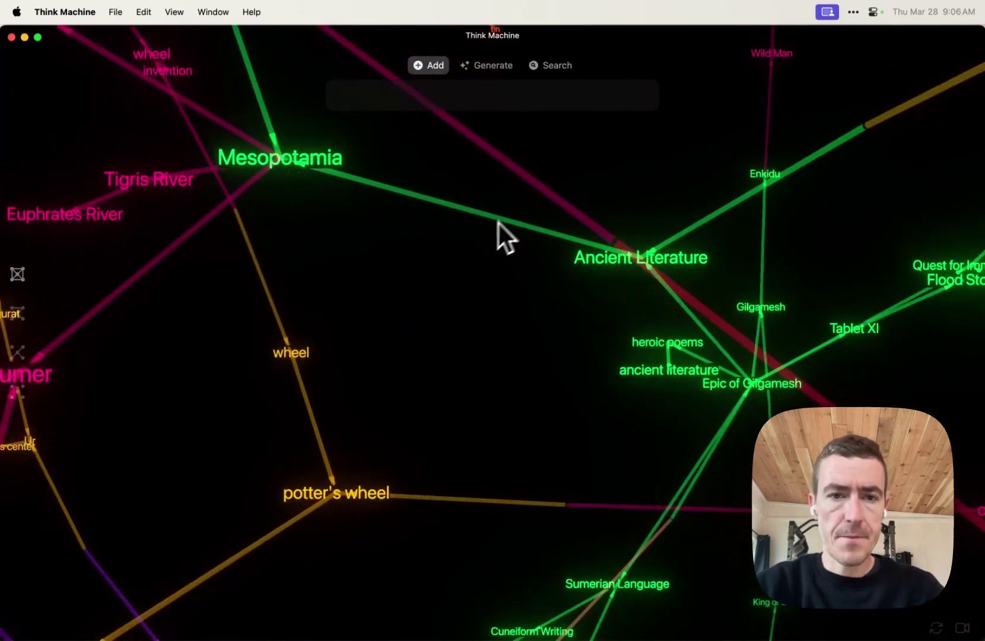
pyautogui.moveTo(499, 223); pyautogui.dragTo(549, 415)
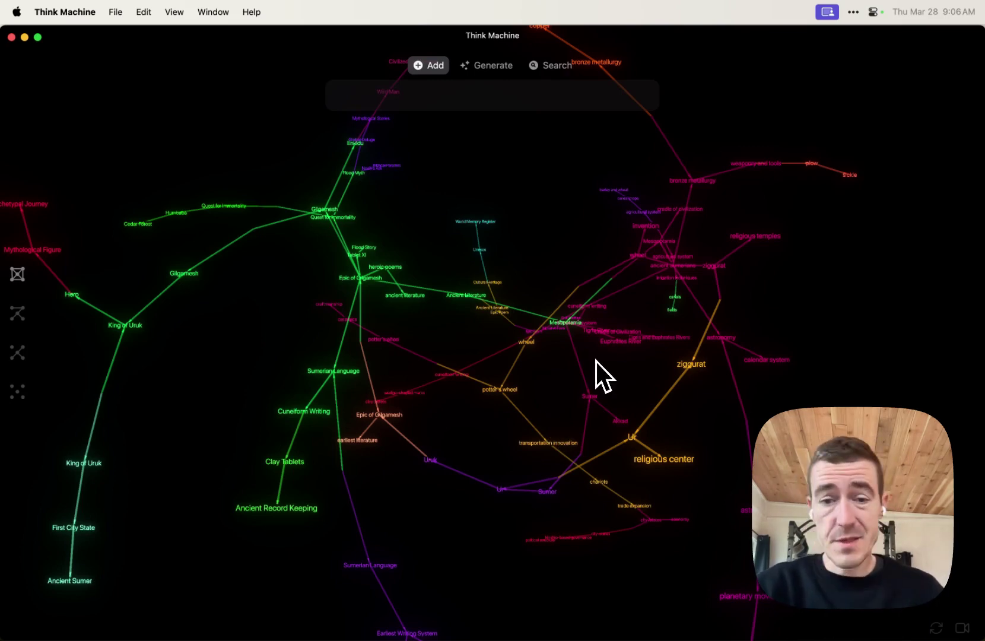
pyautogui.moveTo(630, 316); pyautogui.dragTo(596, 250)
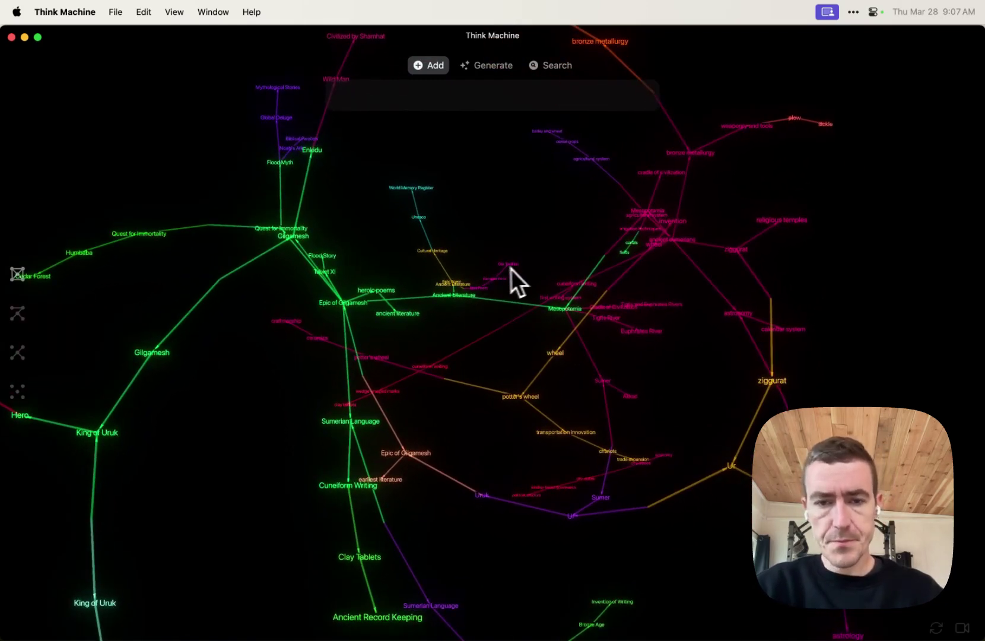
pyautogui.moveTo(511, 269); pyautogui.dragTo(435, 286)
pyautogui.scroll(5, 434, 326)
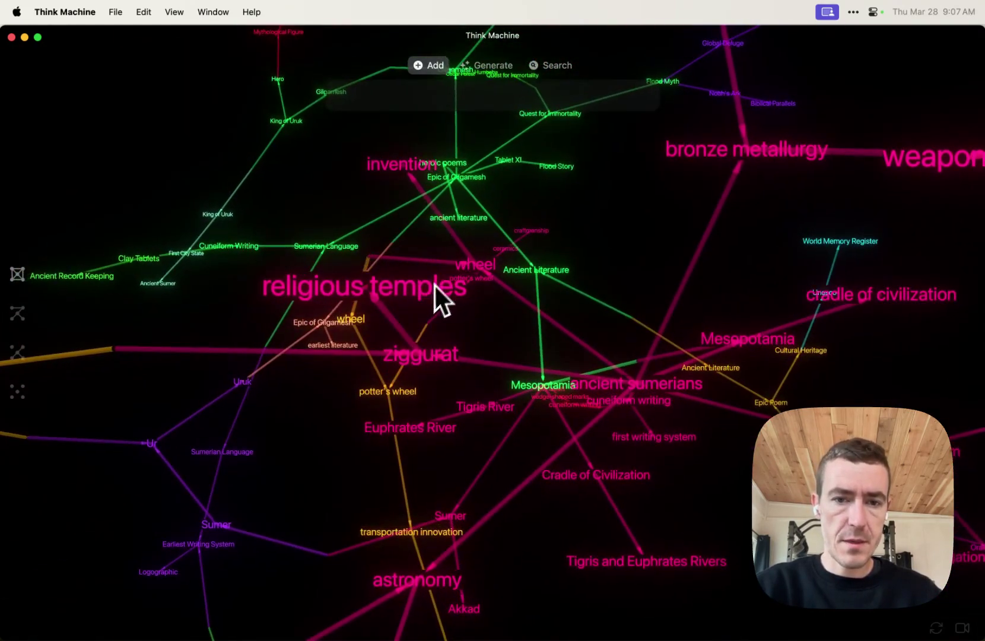
pyautogui.click(422, 356)
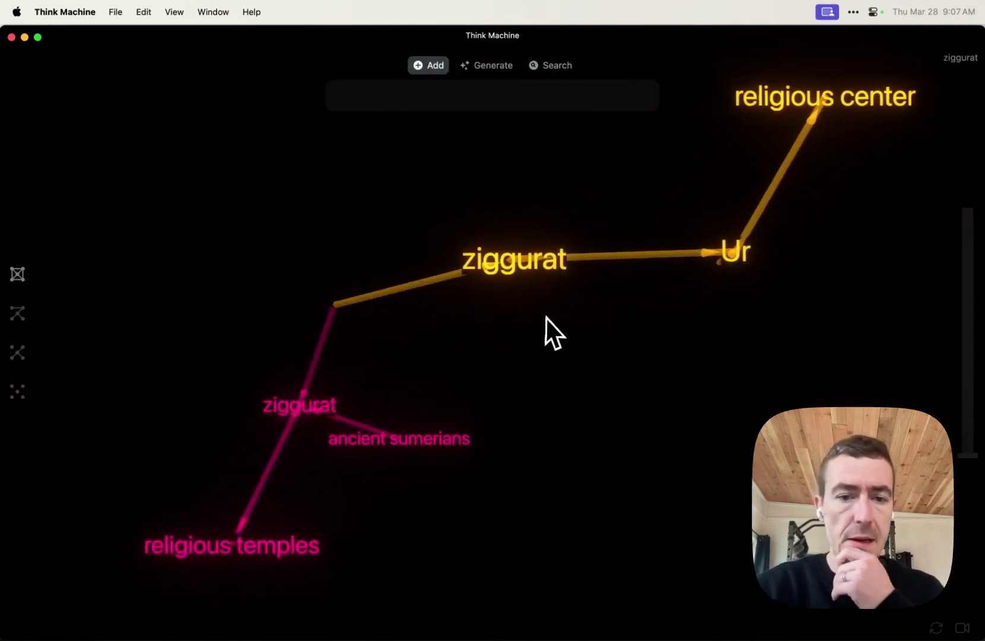
# Step: Extend the ziggurat filter with the Ur and Uruk nodes
pyautogui.moveTo(547, 384); pyautogui.dragTo(490, 369)
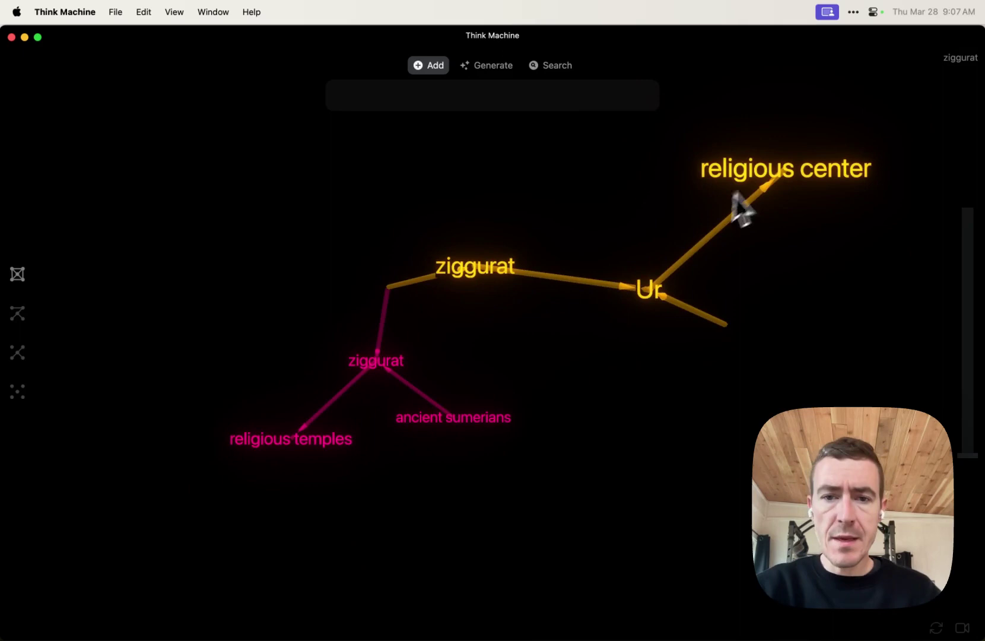
pyautogui.click(644, 284)
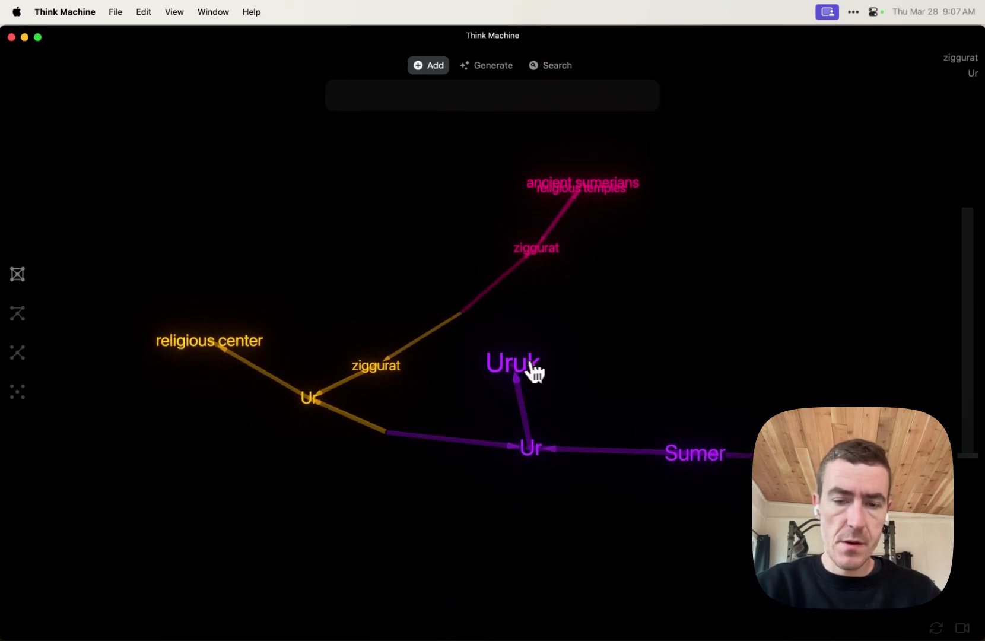
pyautogui.click(525, 383)
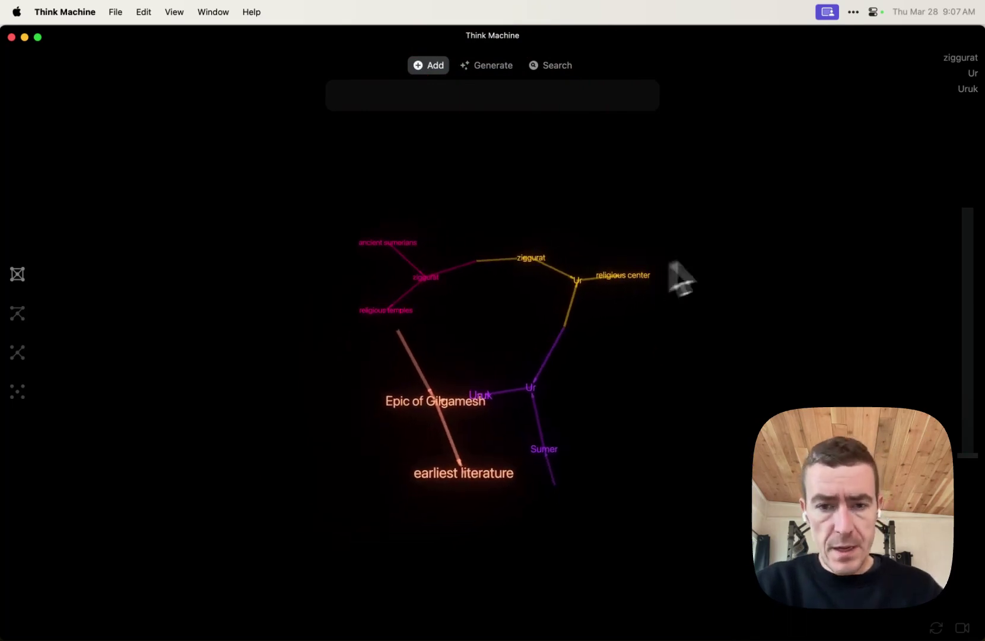
pyautogui.moveTo(622, 355); pyautogui.dragTo(707, 379)
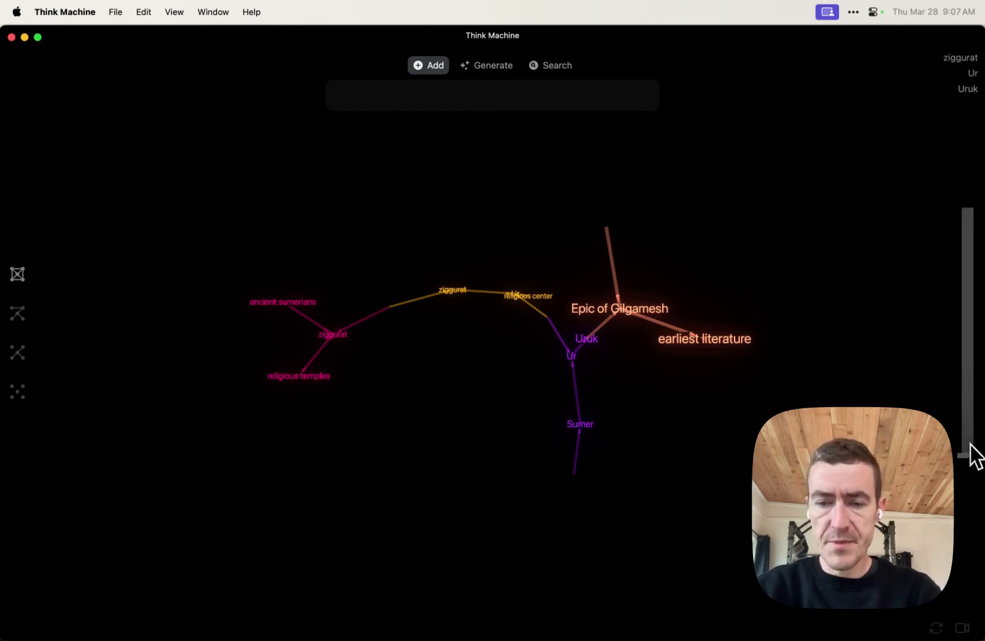
# Step: Remove the Uruk and Ur filters and expand the remaining ziggurat graph to a greater connection depth
pyautogui.moveTo(972, 453); pyautogui.dragTo(973, 428)
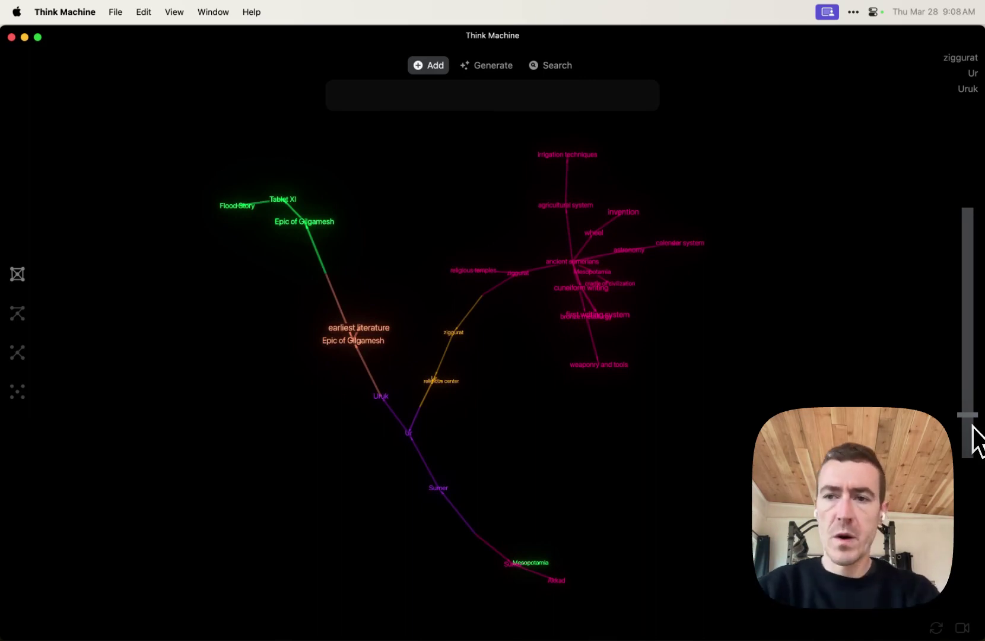
pyautogui.click(970, 89)
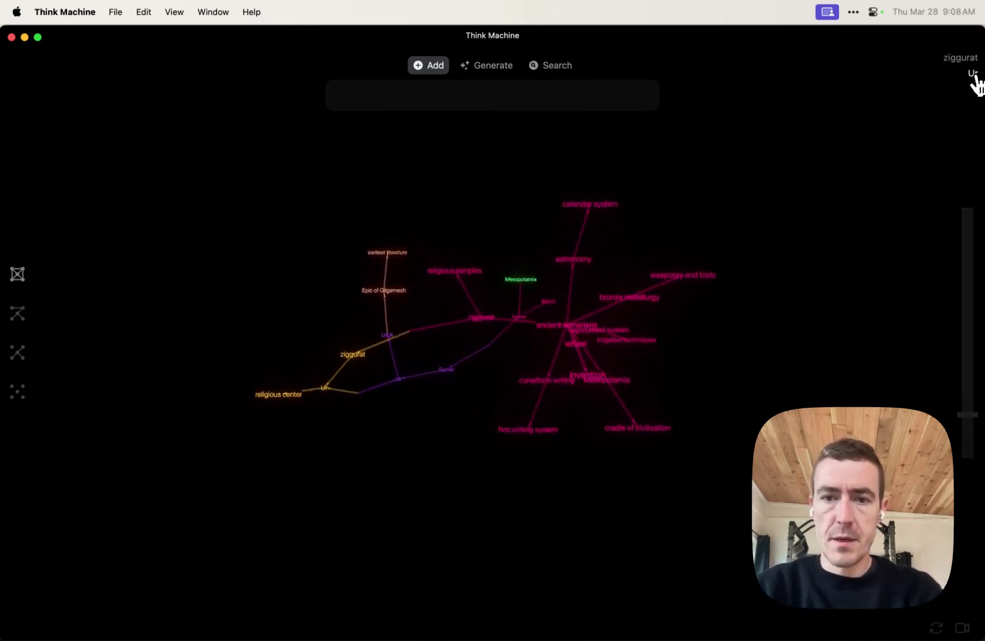
pyautogui.click(972, 73)
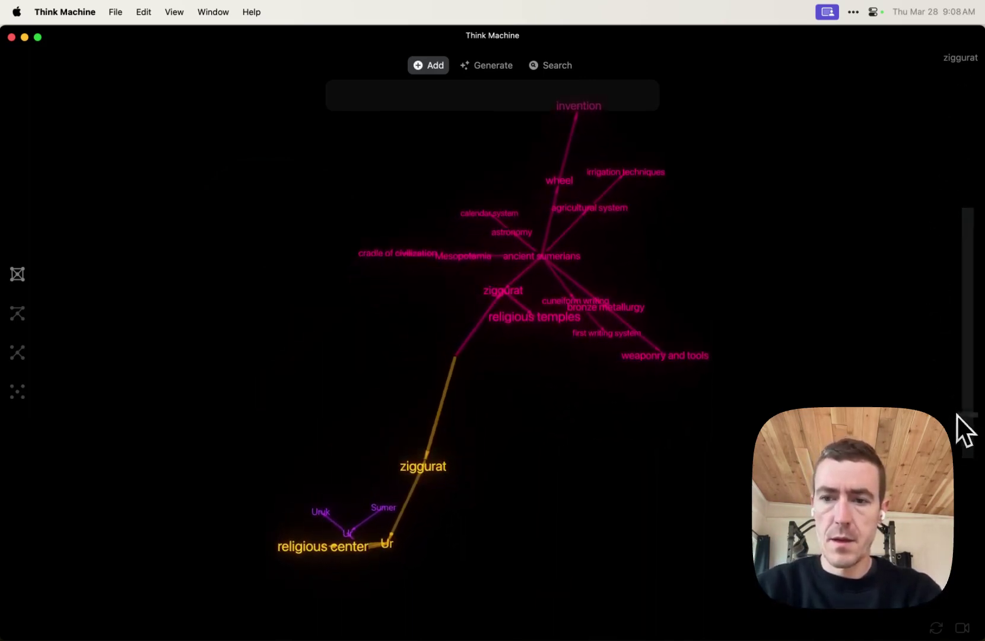
pyautogui.moveTo(966, 415); pyautogui.dragTo(958, 341)
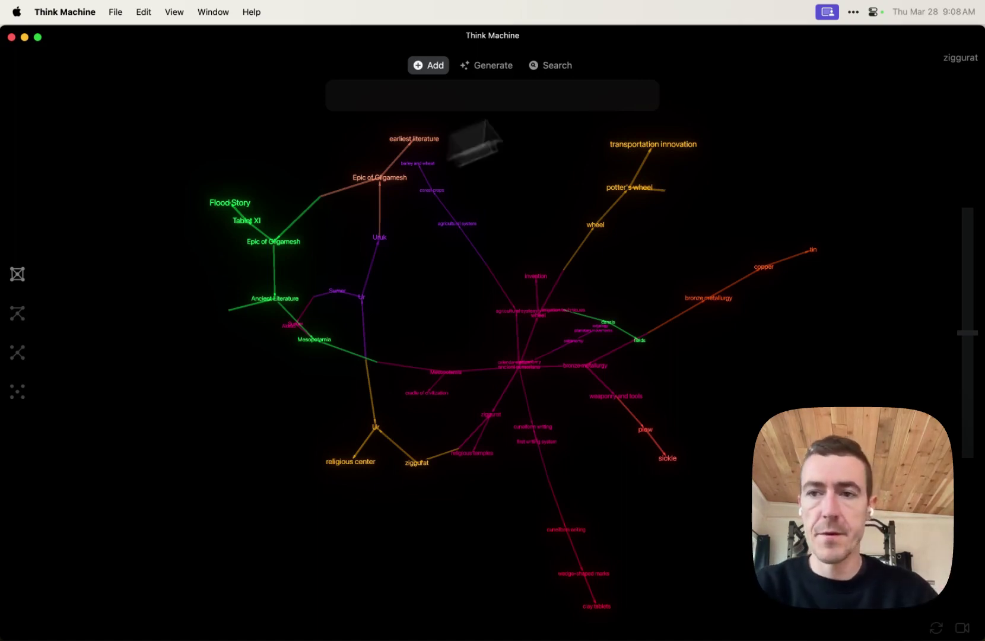
# Step: Search the knowledge graph for "epic" and add Epic of Gilgamesh as a filter alongside ziggurat
pyautogui.click(552, 66)
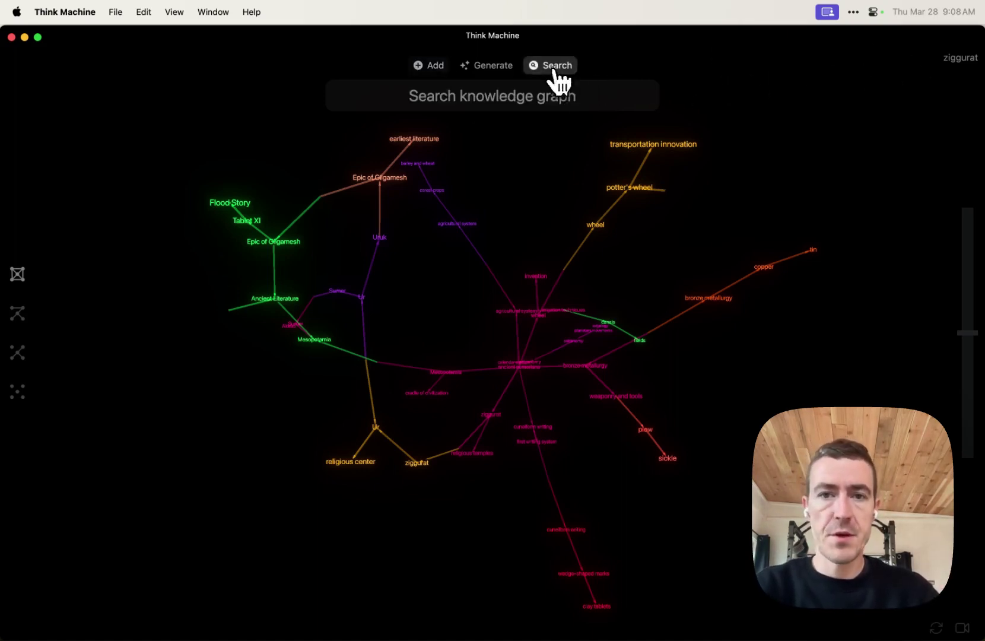
pyautogui.click(468, 101)
pyautogui.write('epic')
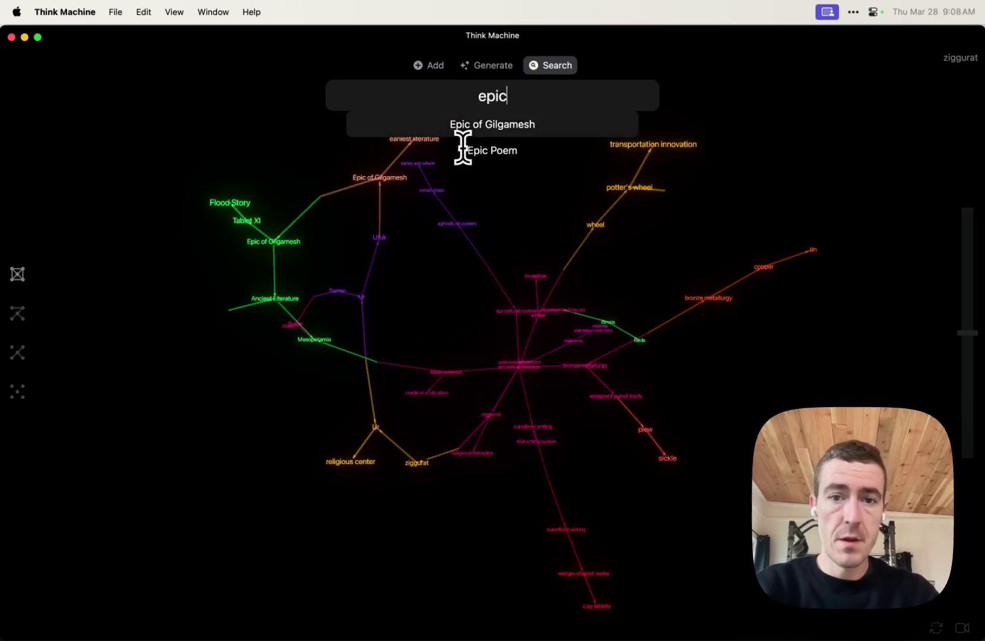
pyautogui.press('Return')
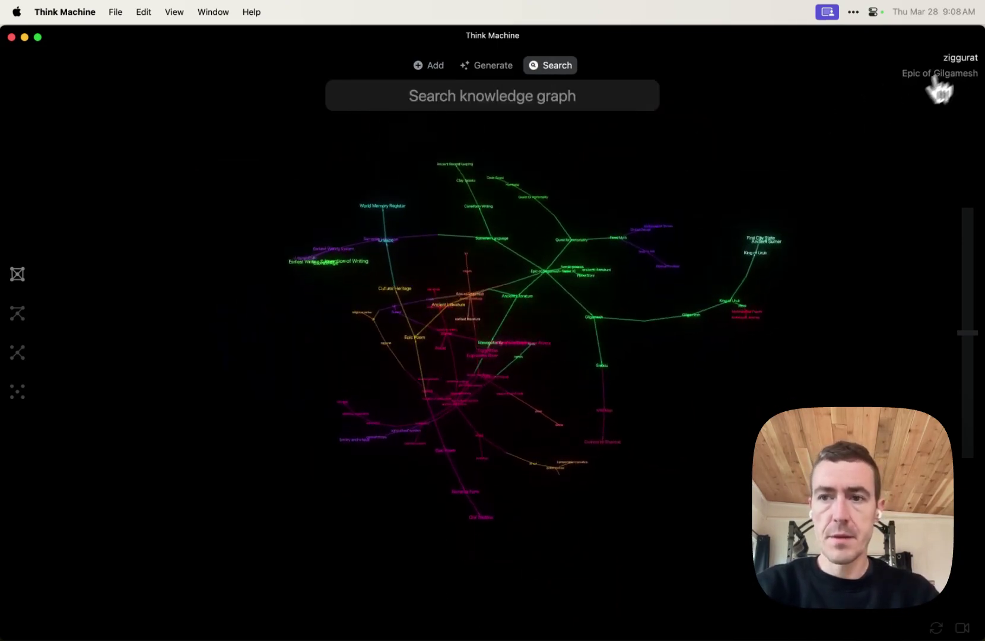
# Step: Remove the ziggurat and Epic of Gilgamesh filters to show the whole graph again
pyautogui.click(961, 58)
pyautogui.moveTo(620, 337); pyautogui.dragTo(415, 443)
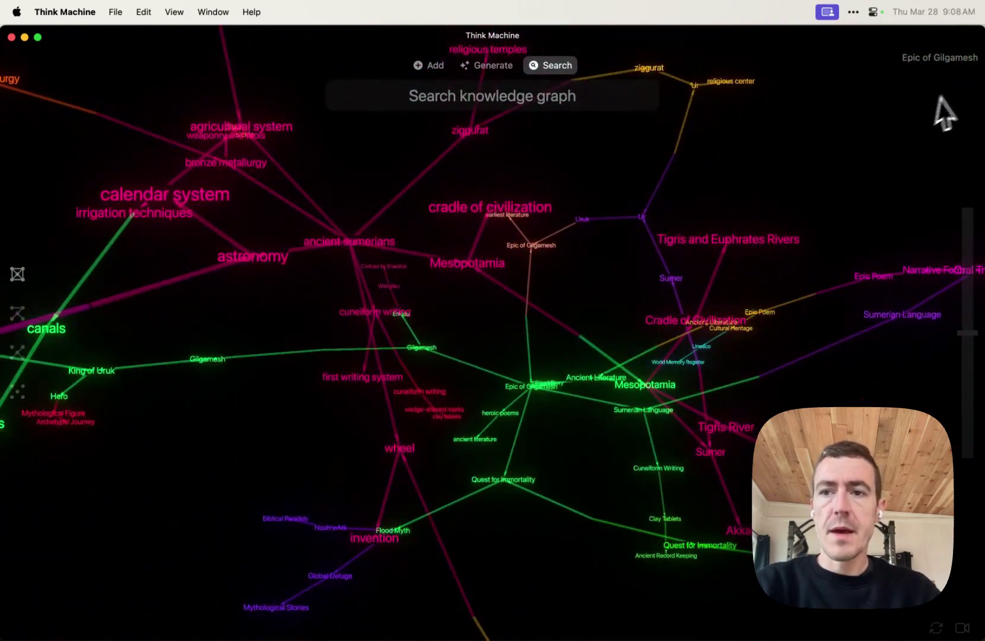
pyautogui.click(957, 60)
# Step: Start a new file, discarding the current graph, and generate a knowledge graph about "epic of gilgamesh"
pyautogui.press('super+n')
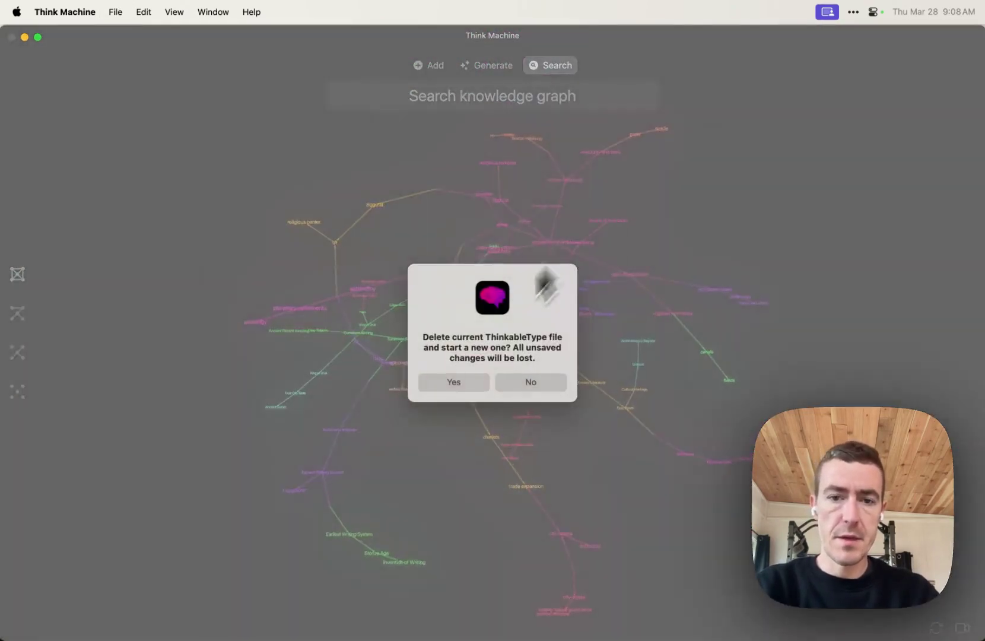
pyautogui.click(458, 383)
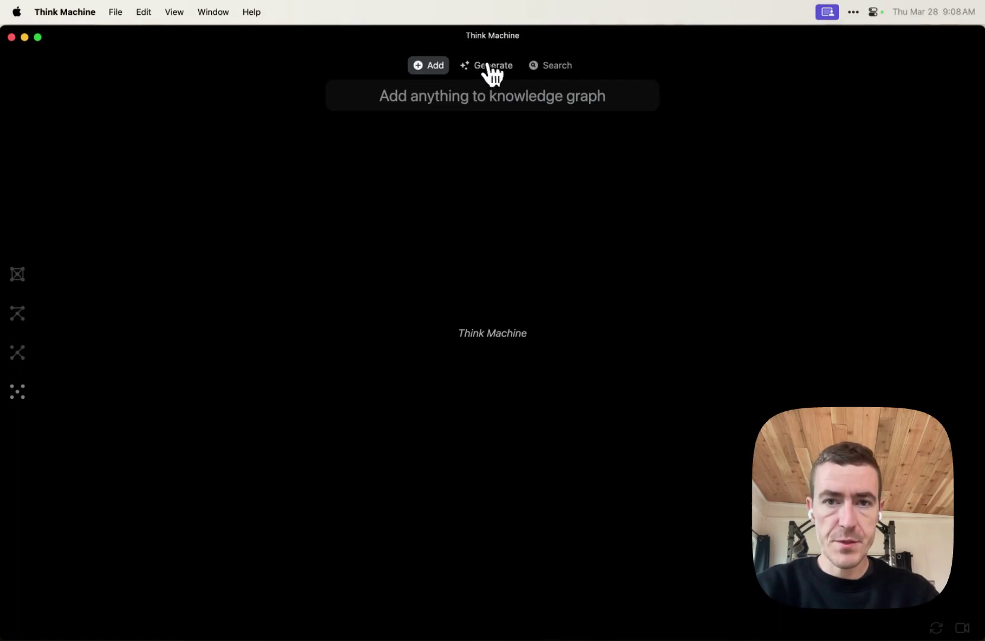
pyautogui.click(489, 66)
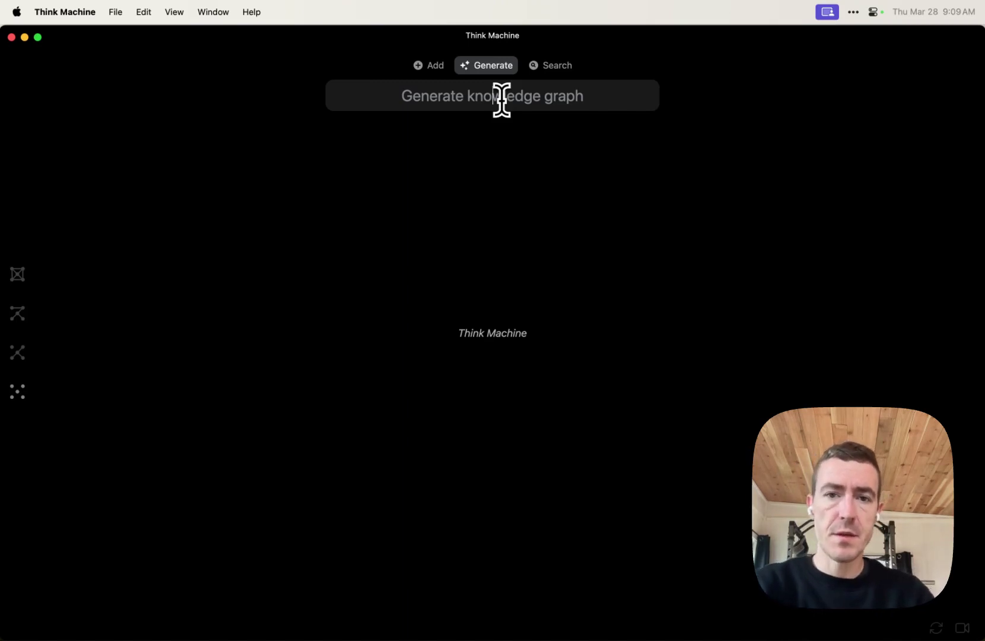
pyautogui.write('en')
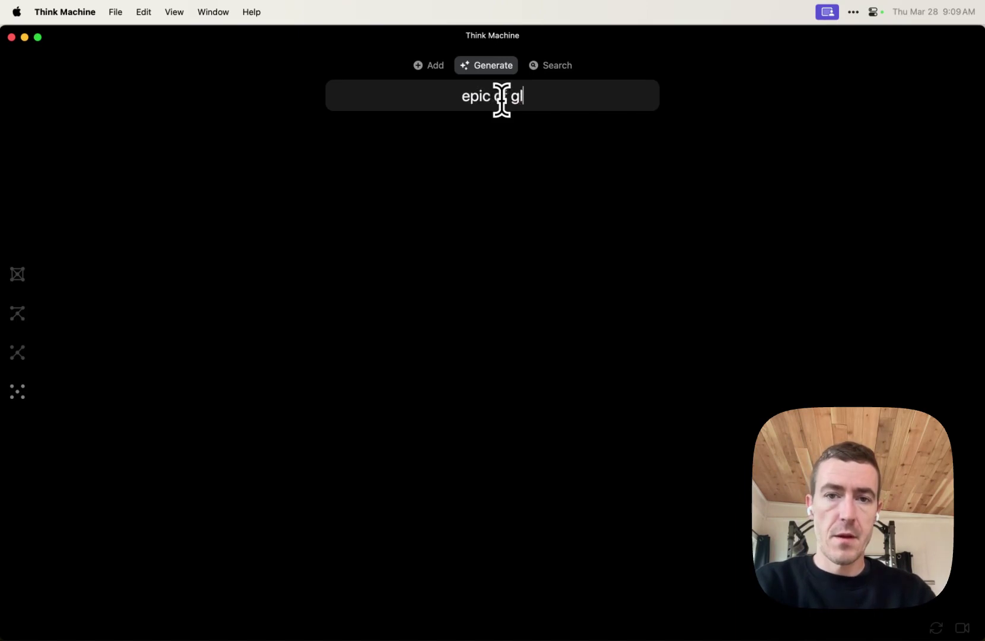
pyautogui.write('lgamesh')
pyautogui.press('Return')
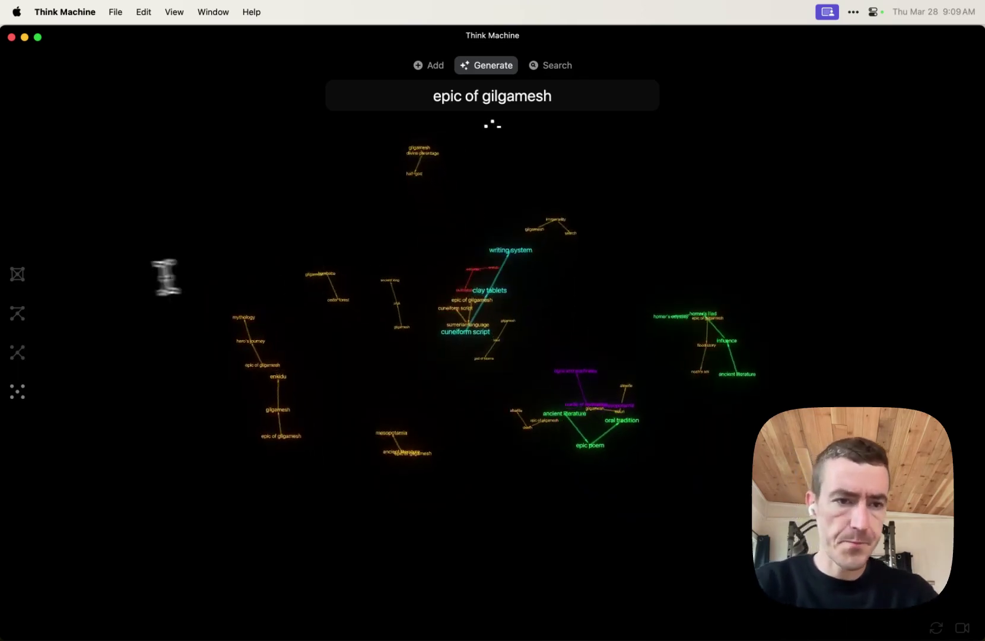
# Step: Fully interconnect the generated graph and expand it by generating knowledge for the suggested homer's odyssey node
pyautogui.click(17, 274)
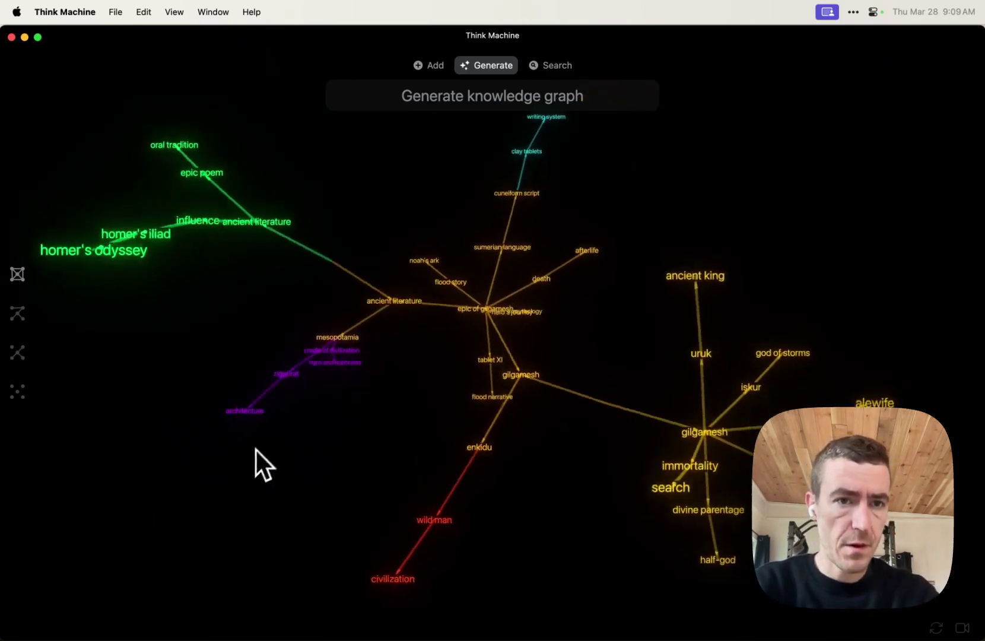
pyautogui.click(441, 88)
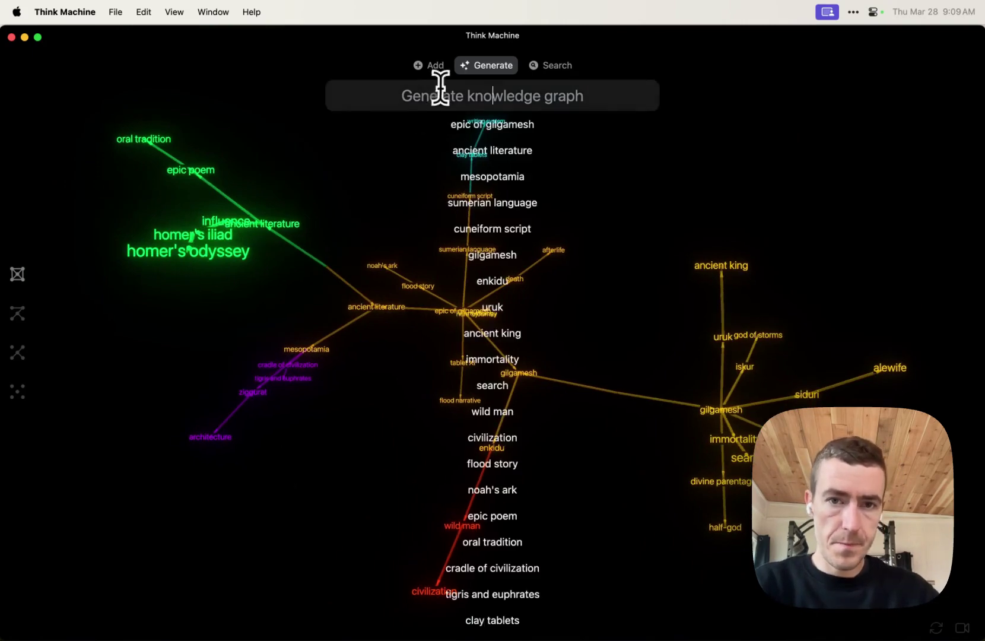
pyautogui.write('home')
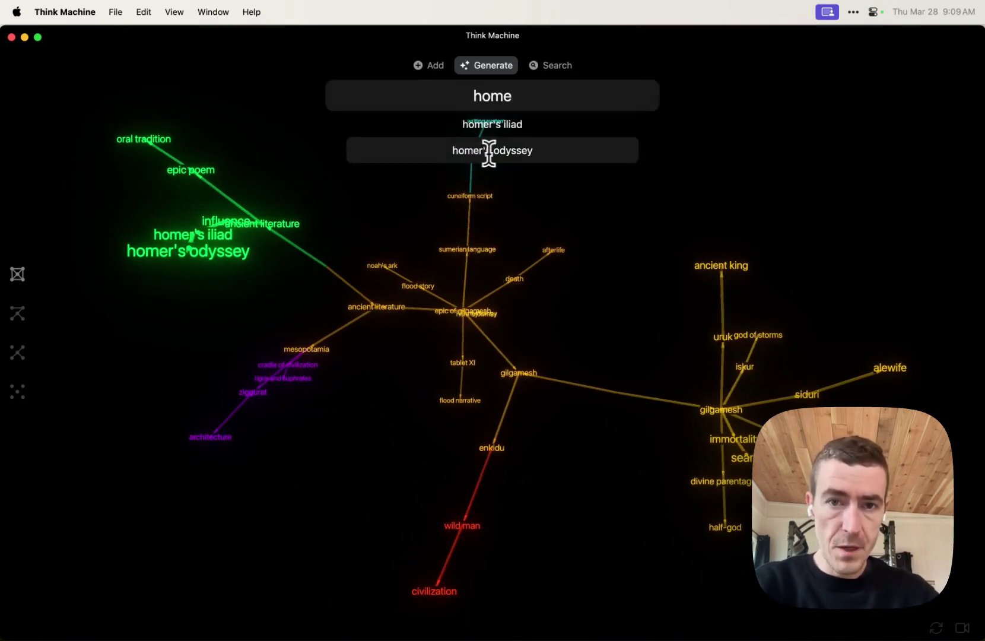
pyautogui.click(489, 152)
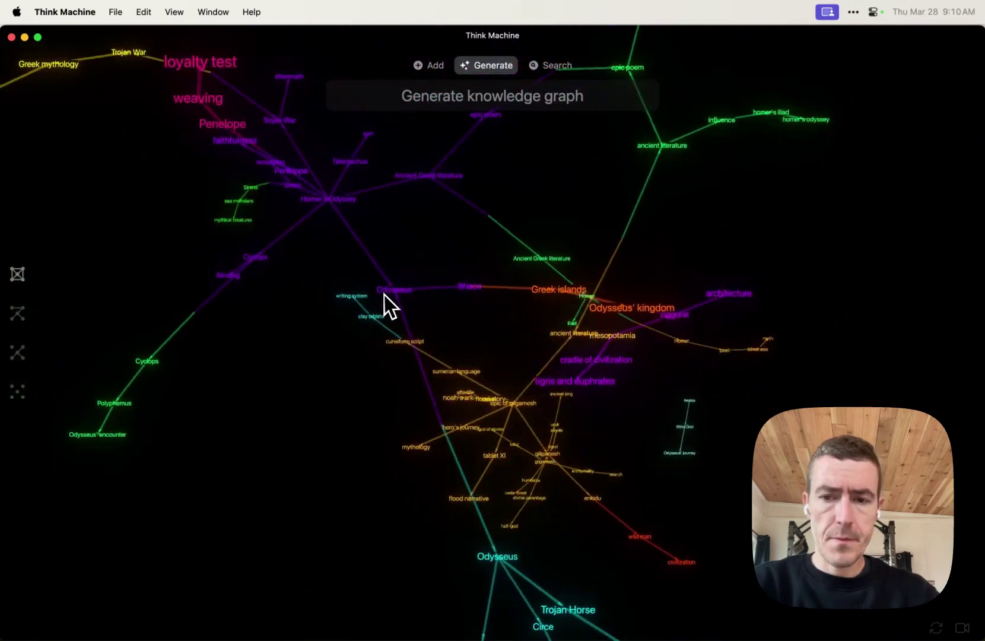
pyautogui.click(431, 68)
pyautogui.click(422, 101)
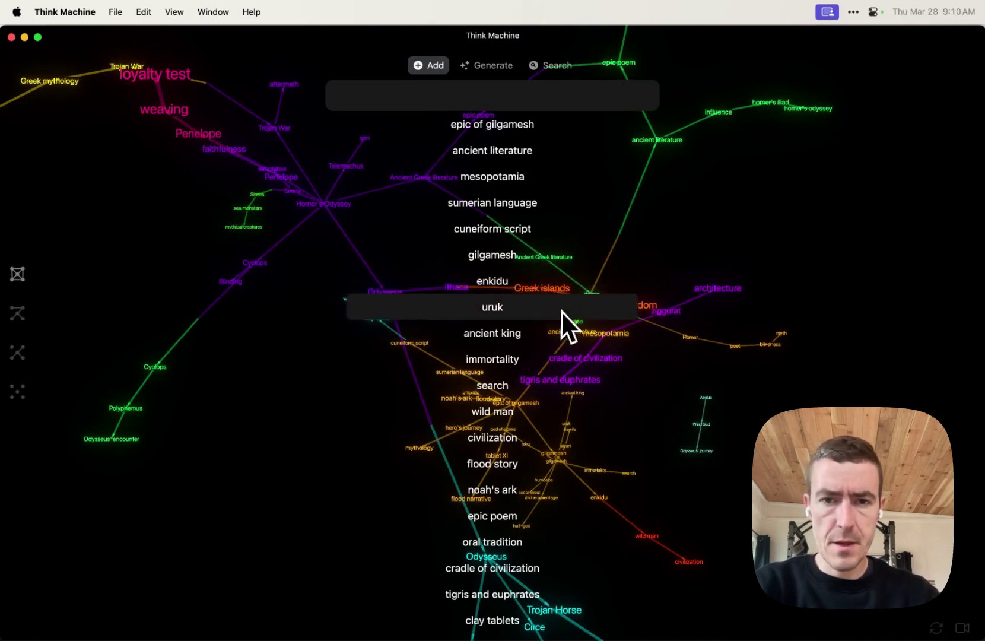
pyautogui.click(855, 223)
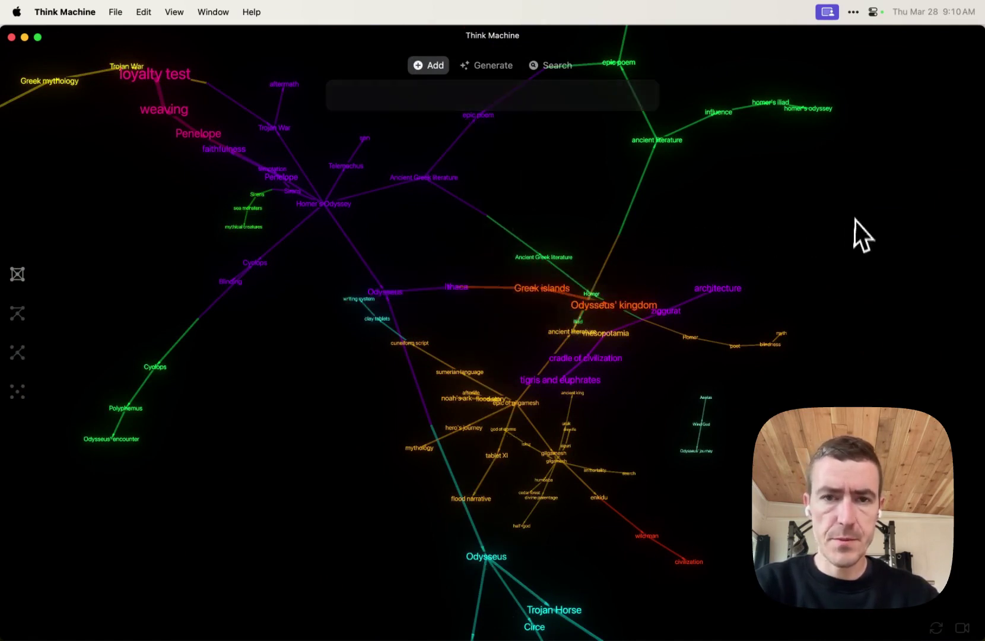
pyautogui.click(492, 70)
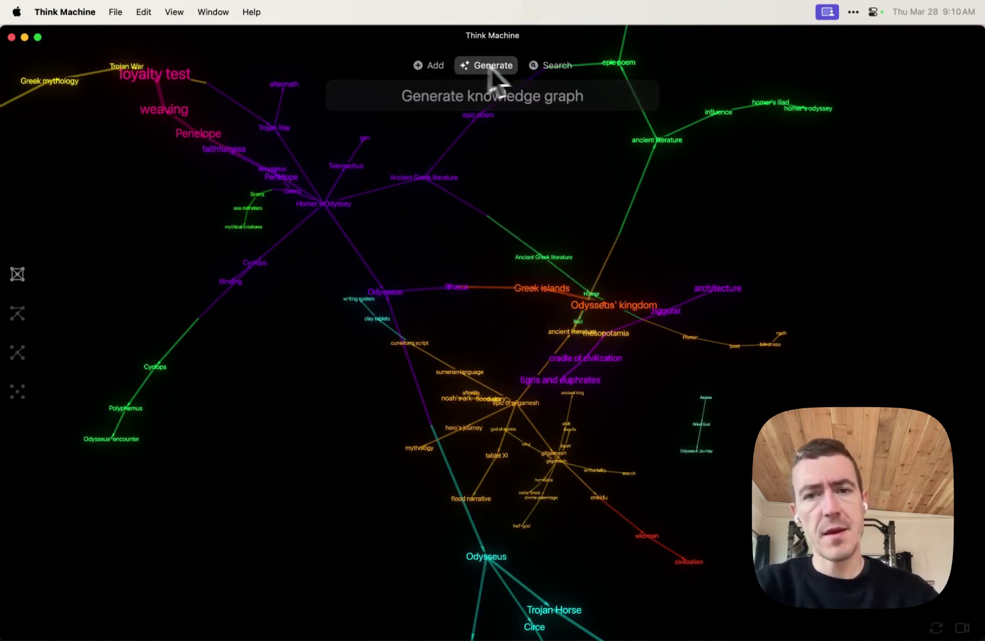
pyautogui.click(555, 66)
pyautogui.click(429, 66)
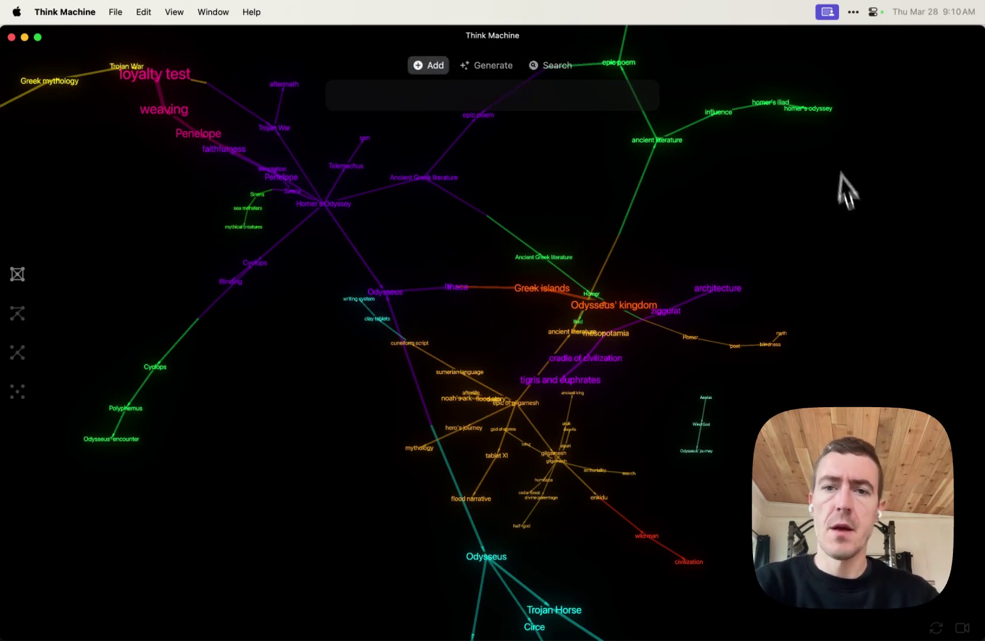
pyautogui.write('lakdjkl')
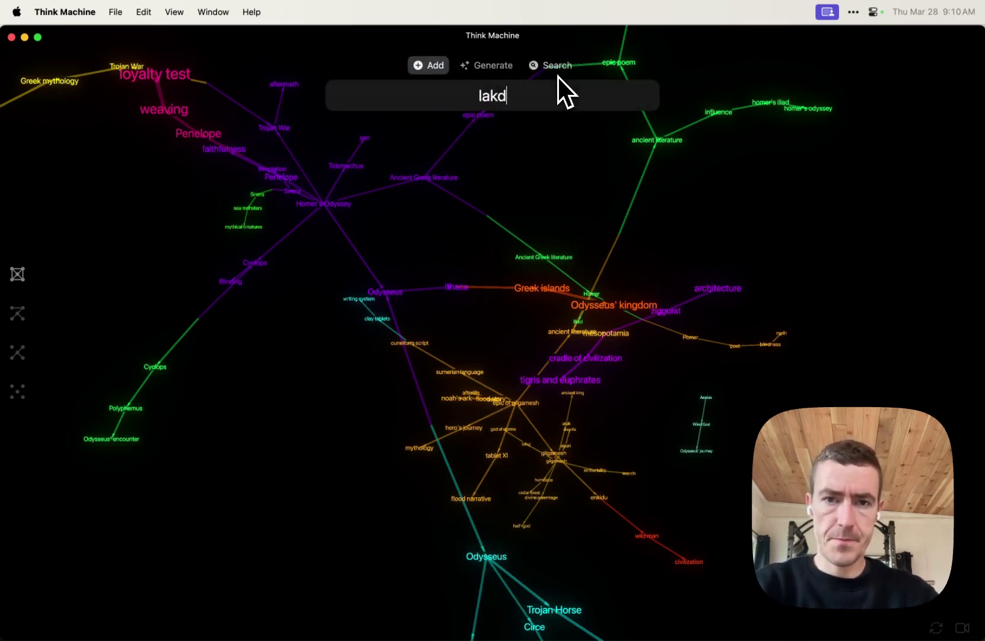
pyautogui.press('super+a')
pyautogui.press('BackSpace')
# Step: Start a new file, discarding the current graph, and add the sequence A → B → C
pyautogui.press('super+n')
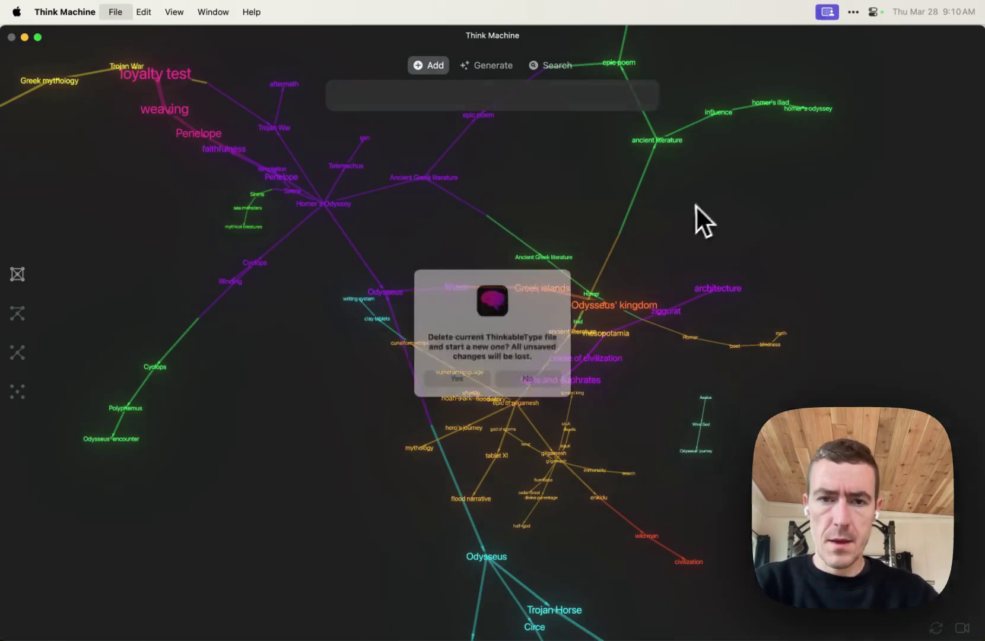
pyautogui.click(454, 382)
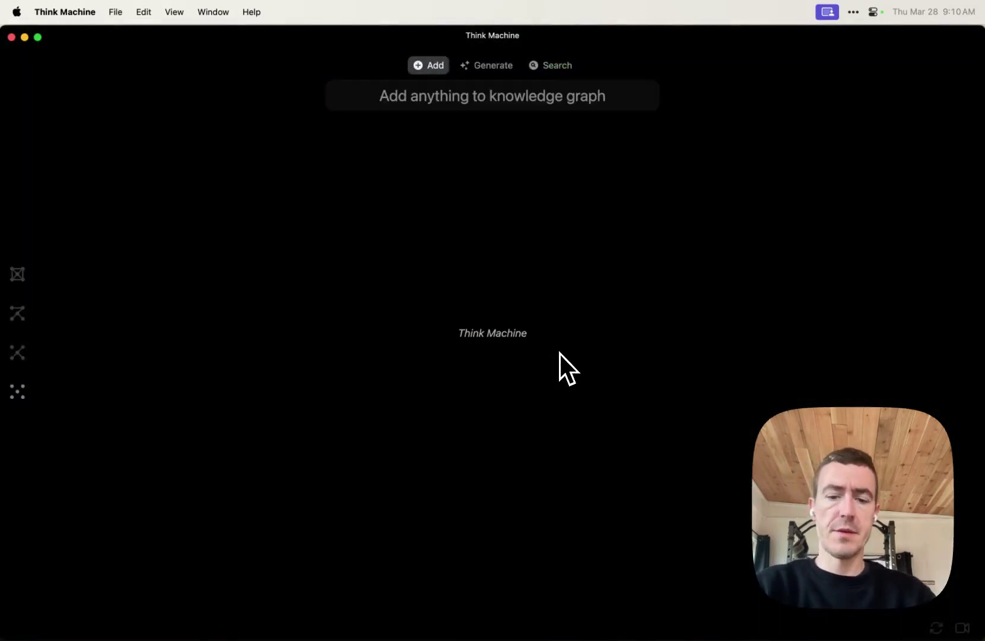
pyautogui.write('A')
pyautogui.press('Return')
pyautogui.write('B')
pyautogui.press('Return')
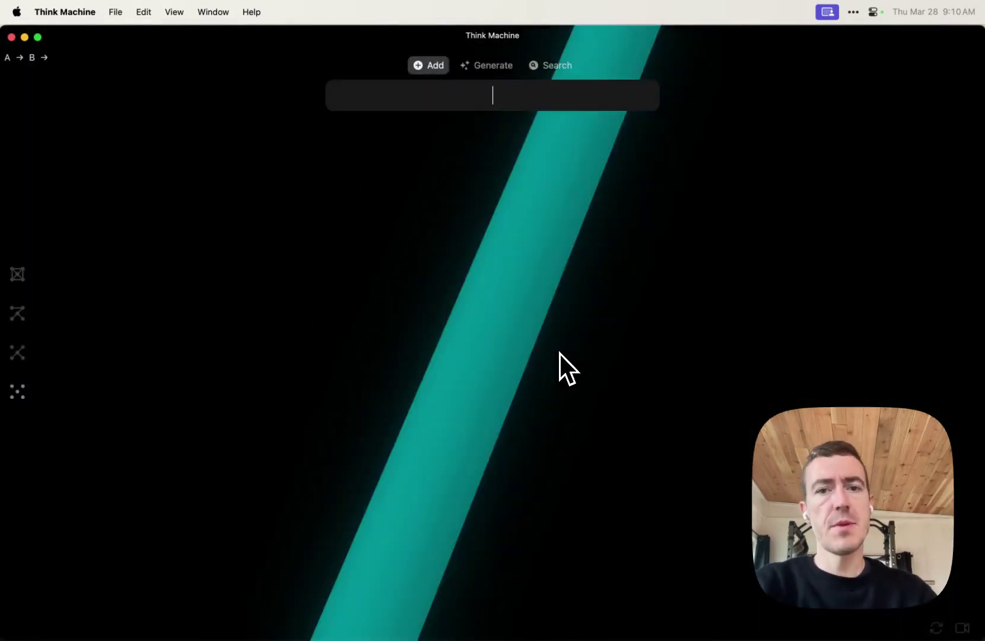
pyautogui.write('C')
pyautogui.press('Return')
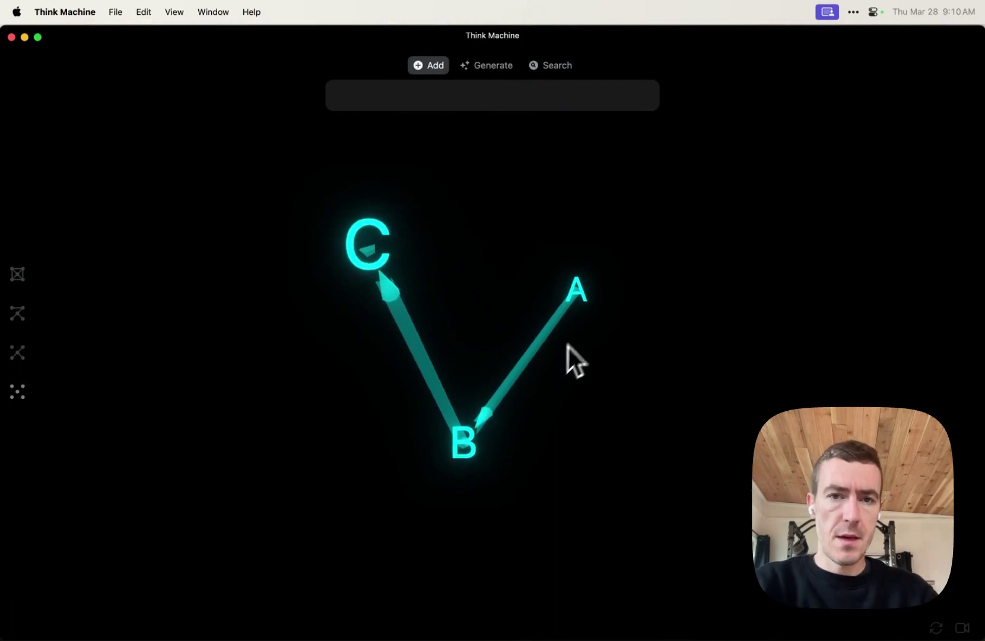
# Step: Add a second sequence C → B → D to the knowledge graph
pyautogui.write('C')
pyautogui.press('Return')
pyautogui.write('B')
pyautogui.press('Return')
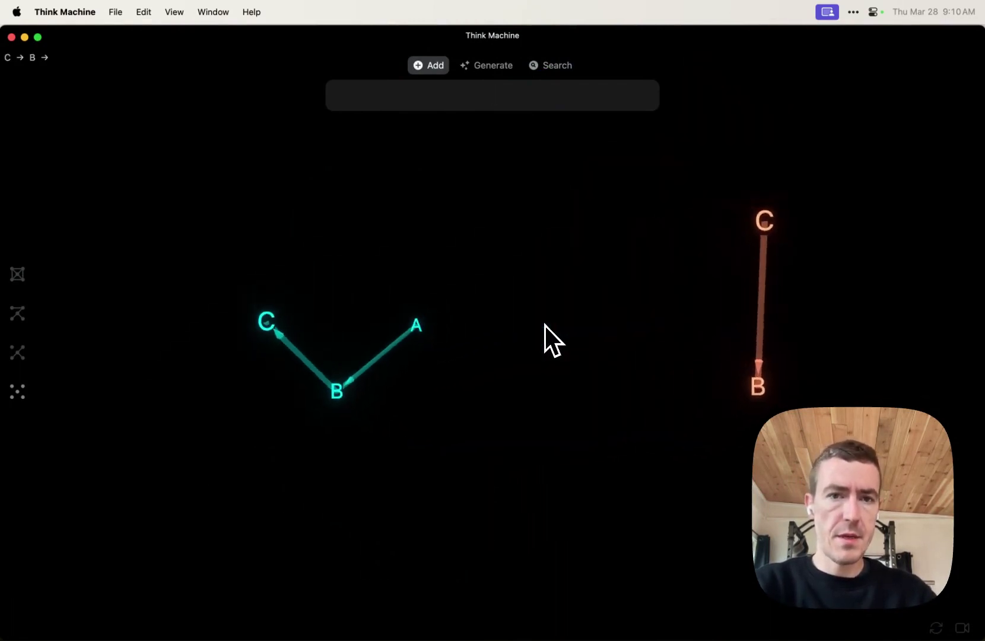
pyautogui.write('D')
pyautogui.press('Return')
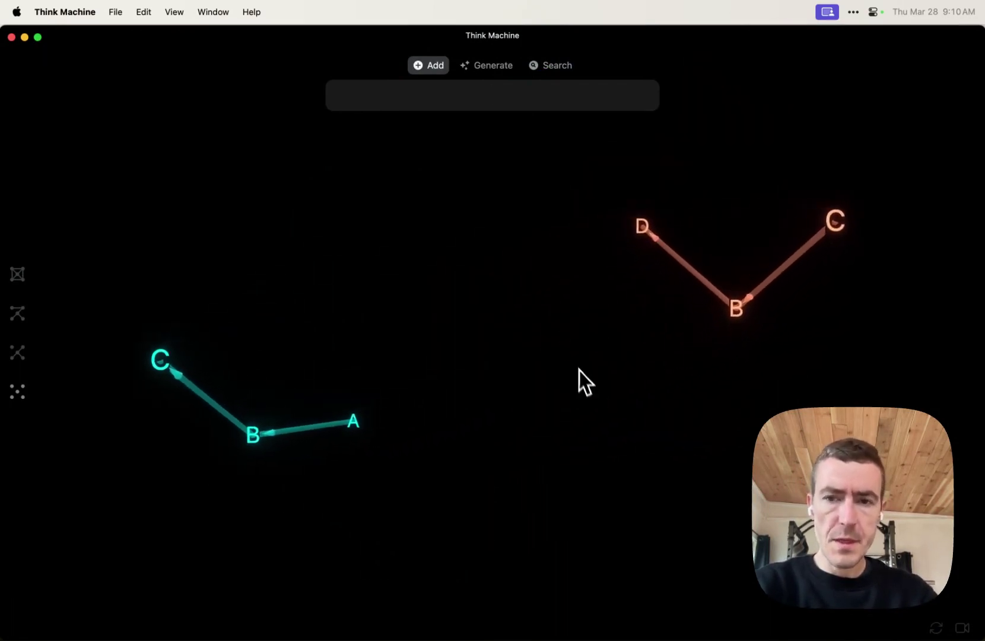
# Step: Switch from isolated sequences to the interconnection mode that joins both sequences at their shared C endpoint
pyautogui.moveTo(577, 380); pyautogui.dragTo(534, 396)
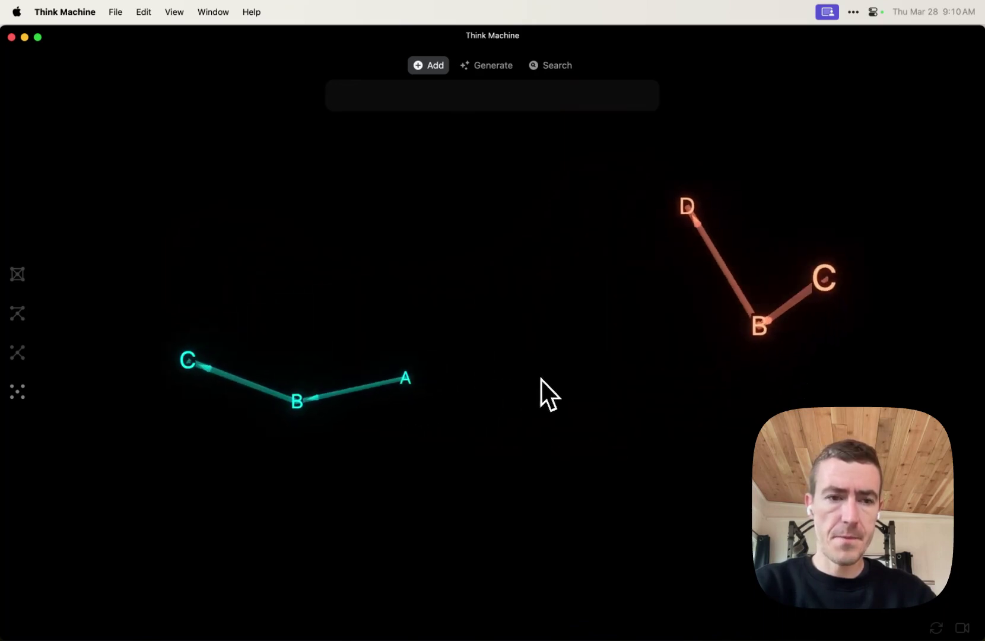
pyautogui.click(18, 354)
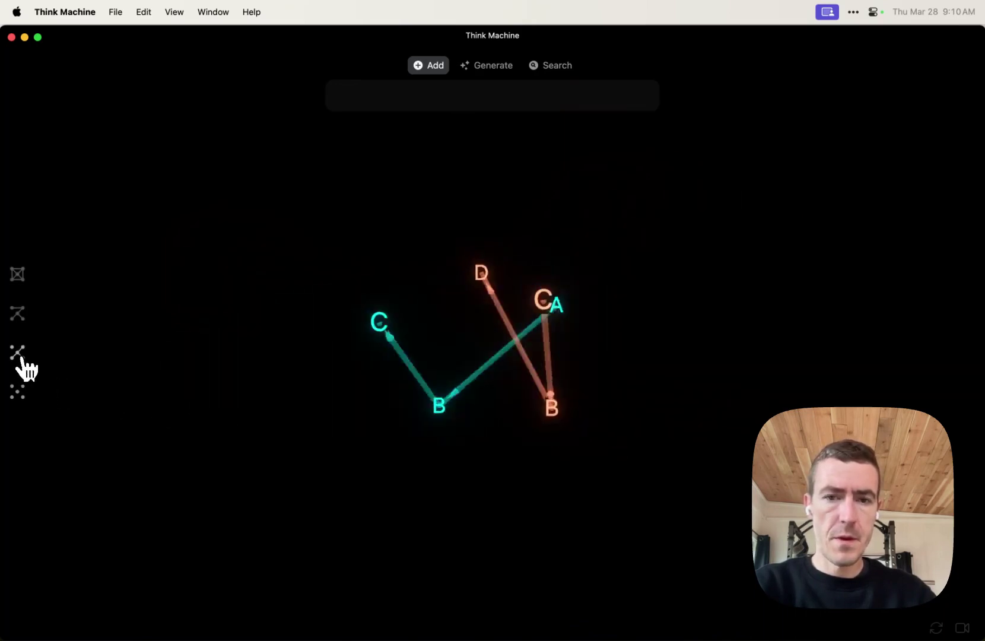
pyautogui.click(18, 315)
pyautogui.moveTo(480, 385); pyautogui.dragTo(448, 446)
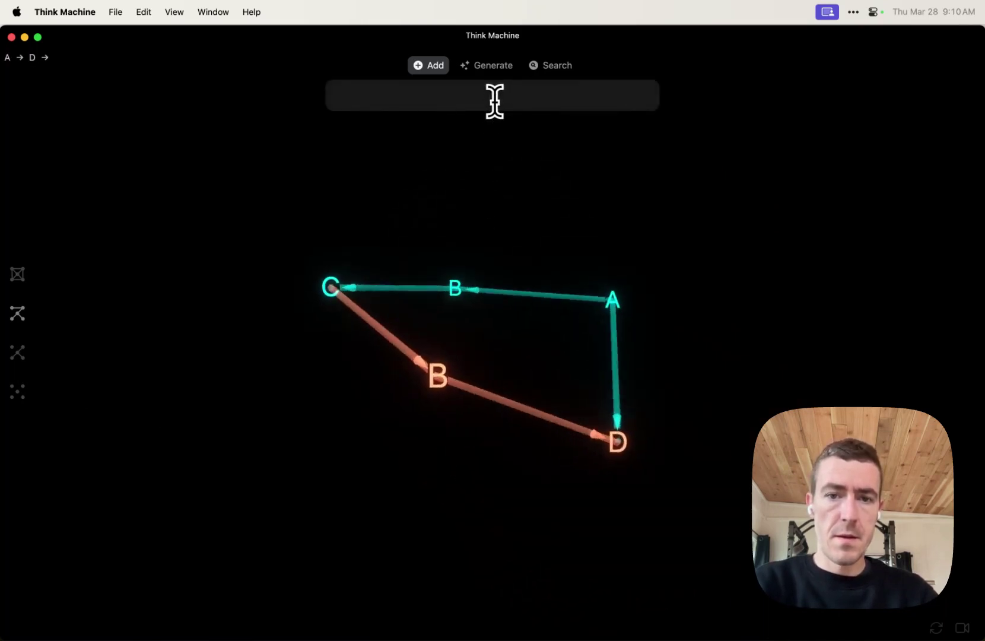
# Step: Add a connection from node D to a new node 1
pyautogui.moveTo(513, 264); pyautogui.dragTo(886, 323)
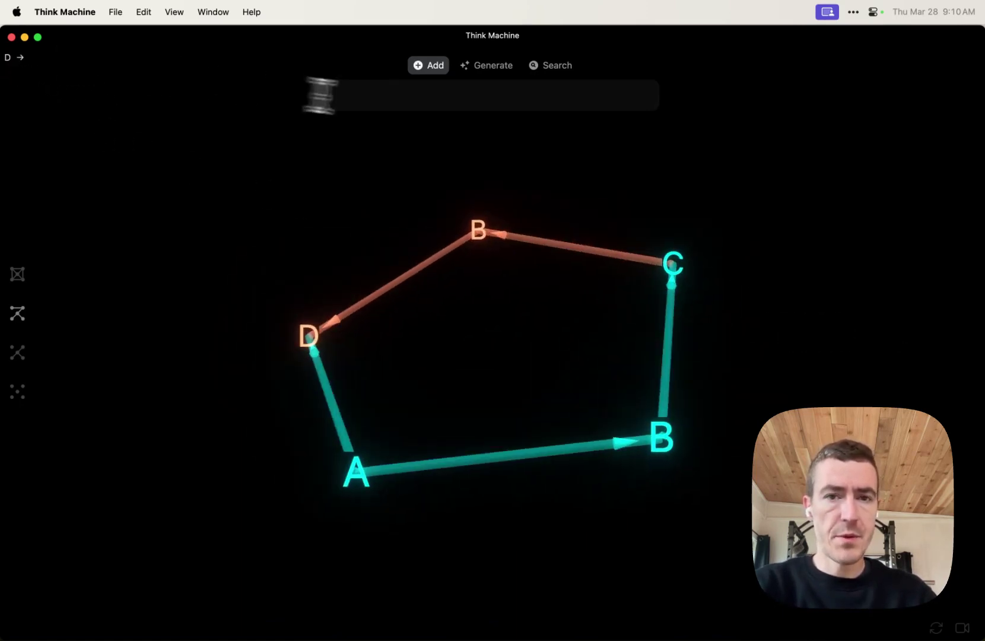
pyautogui.click(416, 107)
pyautogui.write('C')
pyautogui.press('Return')
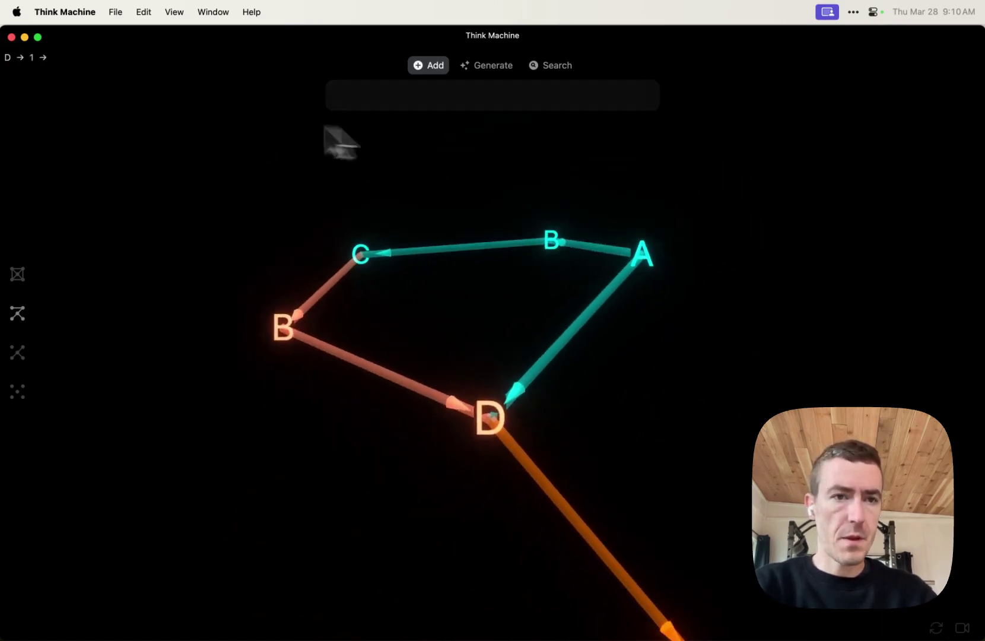
pyautogui.click(439, 103)
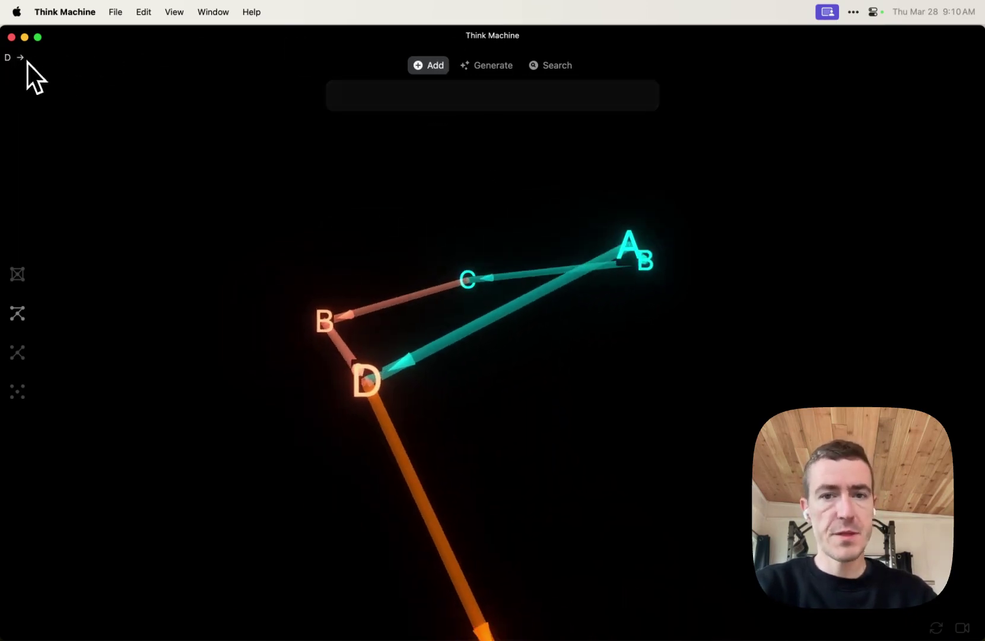
# Step: Add the sequence 1 → 2 → 3 and begin another sequence from node 1
pyautogui.click(468, 94)
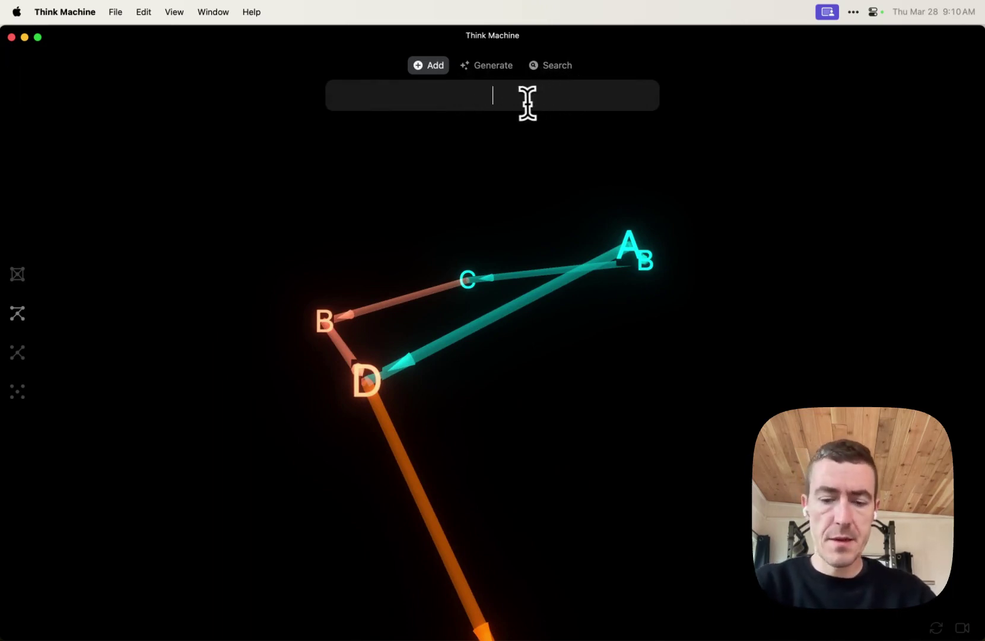
pyautogui.write('2')
pyautogui.press('Return')
pyautogui.write('3')
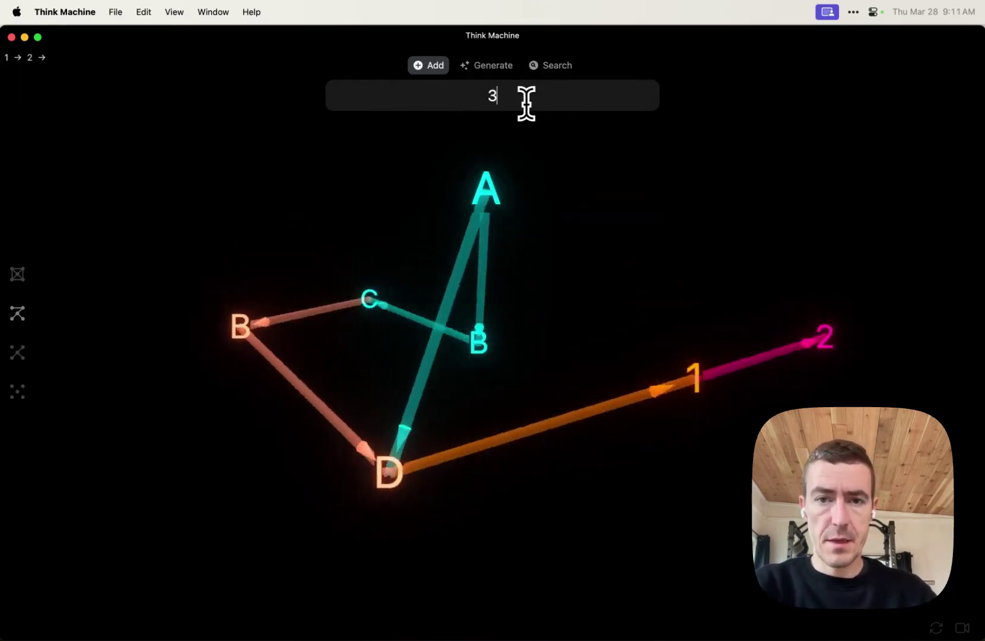
pyautogui.press('Return')
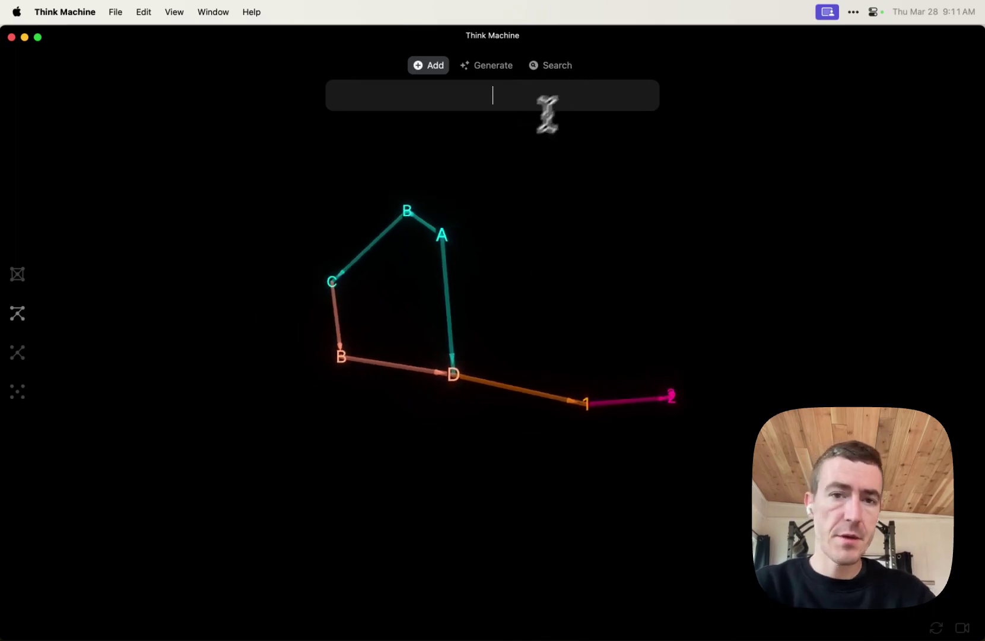
pyautogui.write('1')
pyautogui.press('Return')
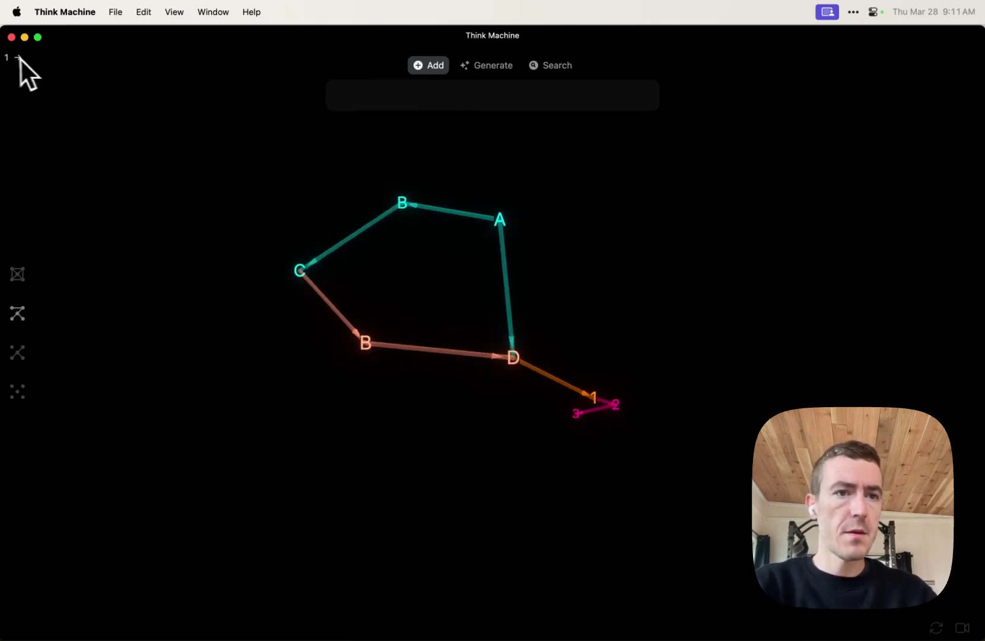
# Step: Delete the C → B → D line in the graph's text editor and close the editor
pyautogui.click(301, 188)
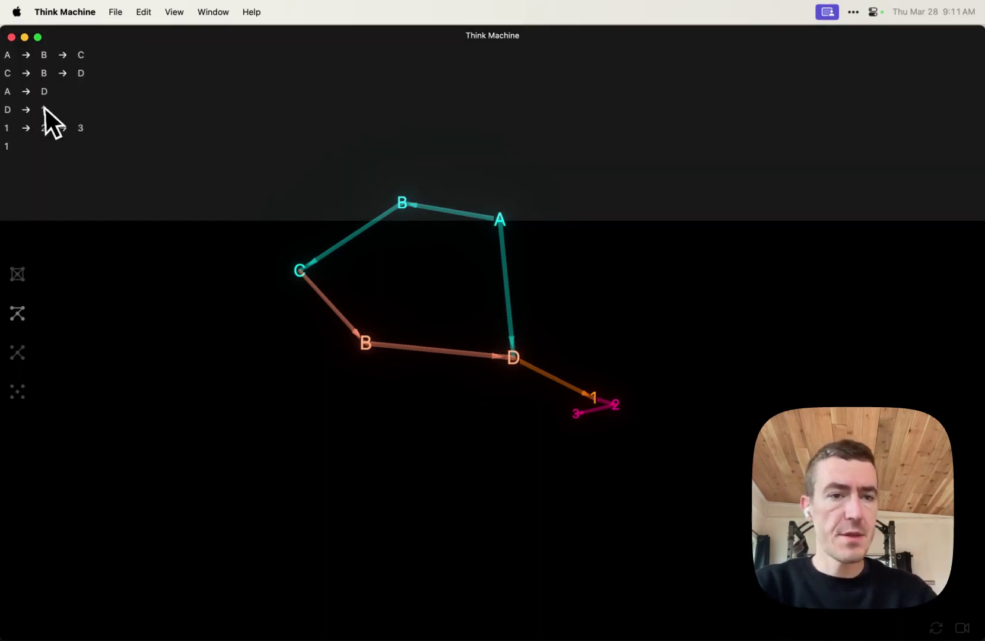
pyautogui.tripleClick(9, 80)
pyautogui.press('BackSpace')
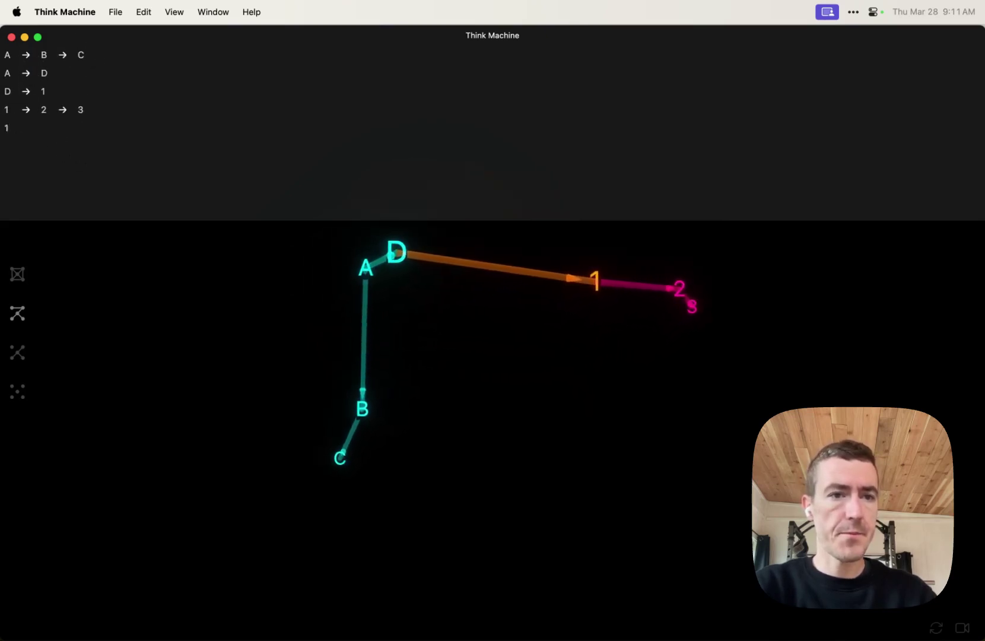
pyautogui.press('Escape')
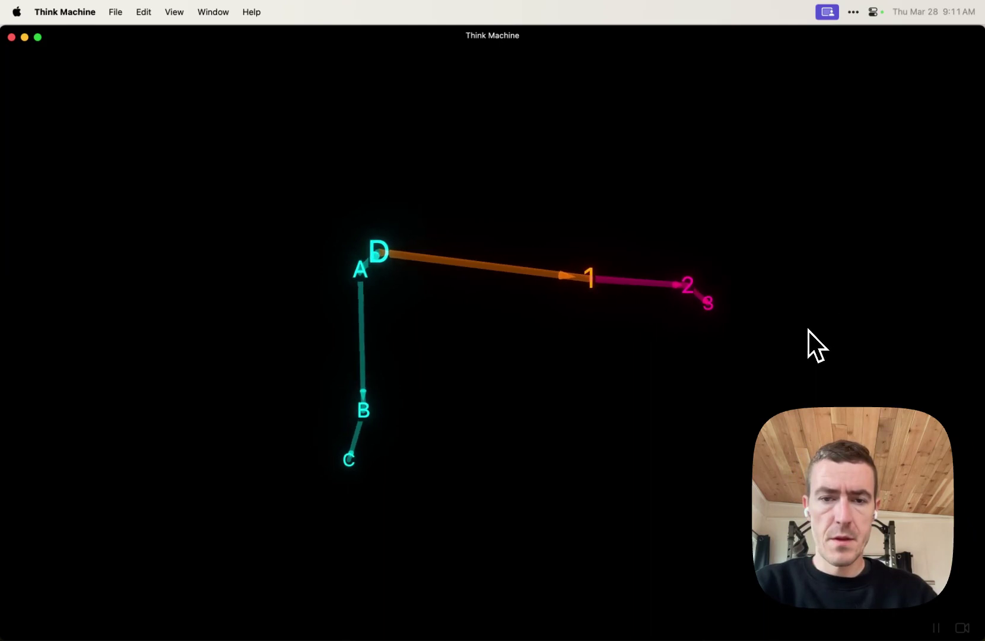
# Step: Try the alternate camera mode on the graph and switch back to the original one
pyautogui.click(962, 628)
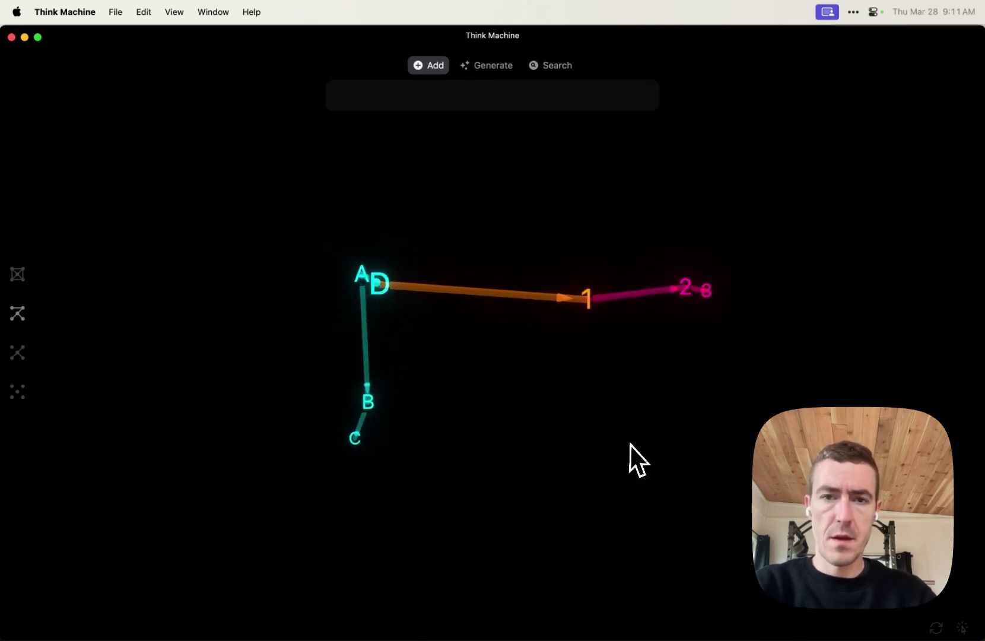
pyautogui.click(962, 629)
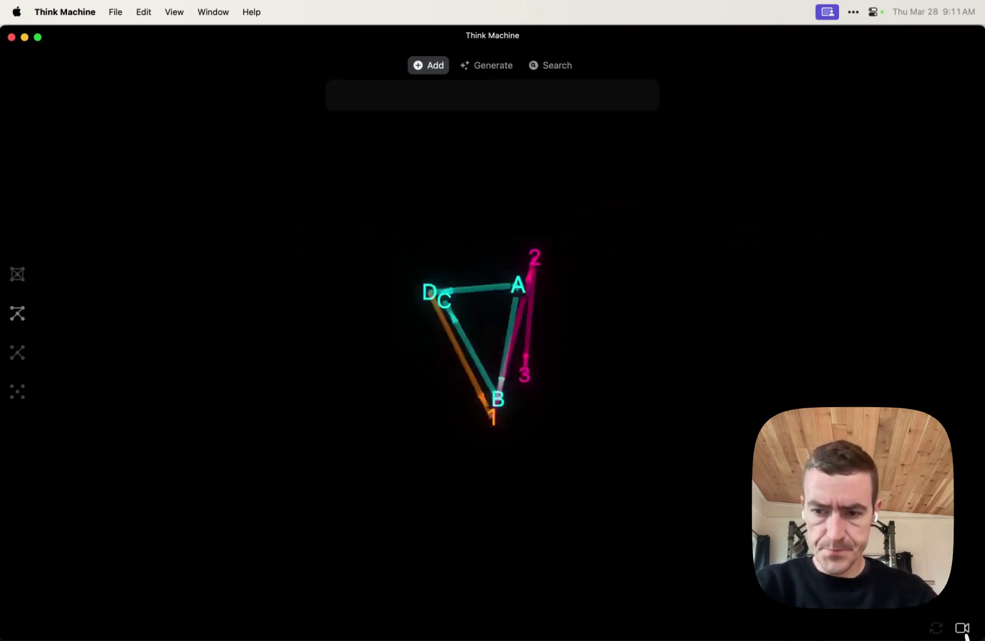